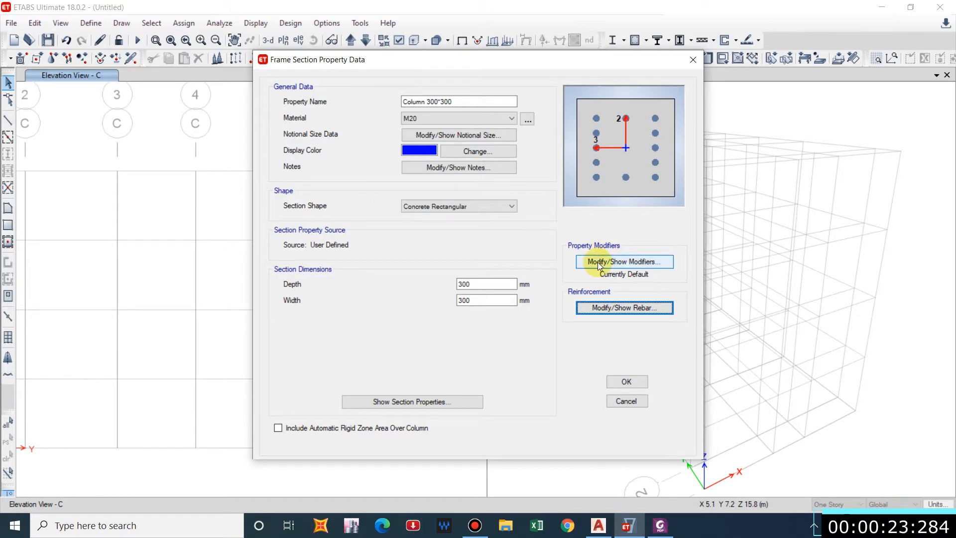
Review the stiffness modifiers of section Column 300*300 and consult the moment of inertia clause 6.4.3.1 of IS 1893 (Part 1) in Foxit PhantomPDF
click(598, 261)
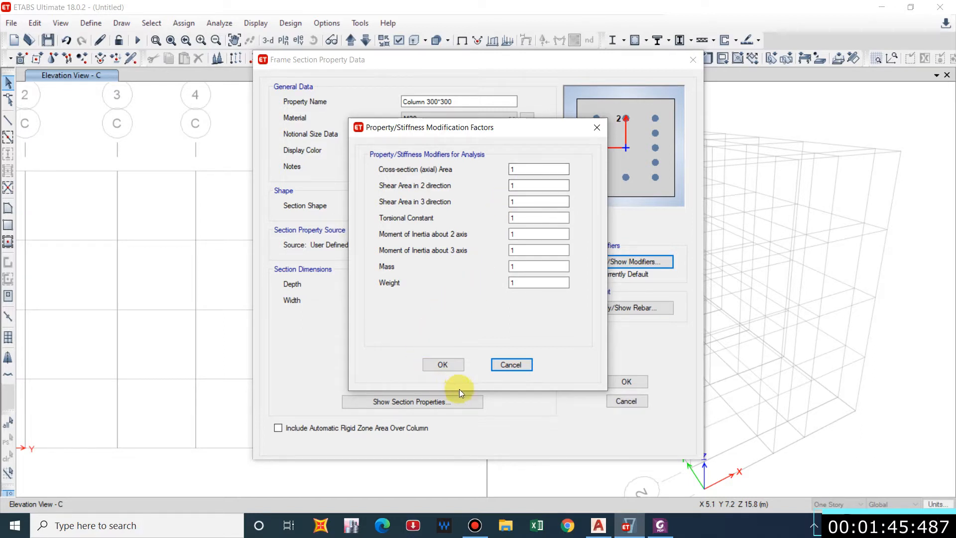
click(442, 364)
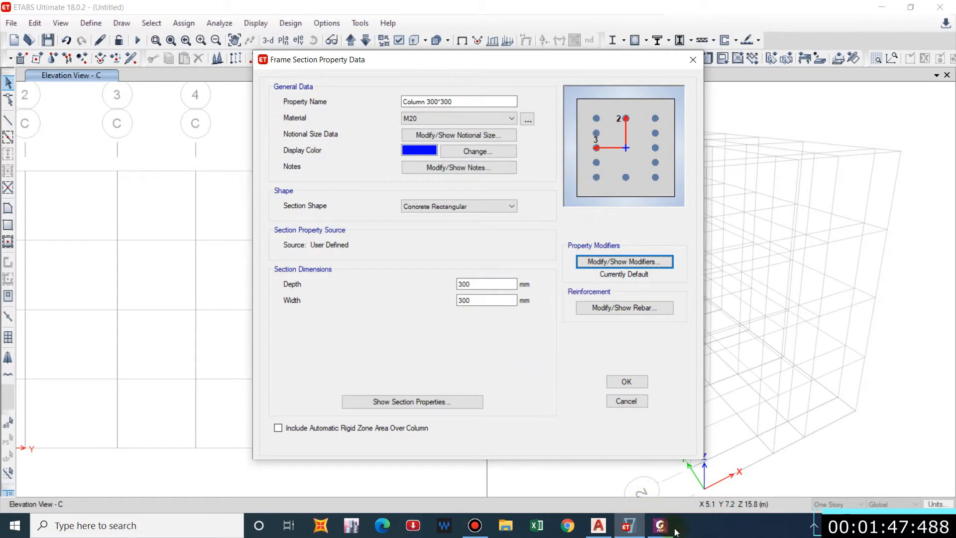
click(625, 261)
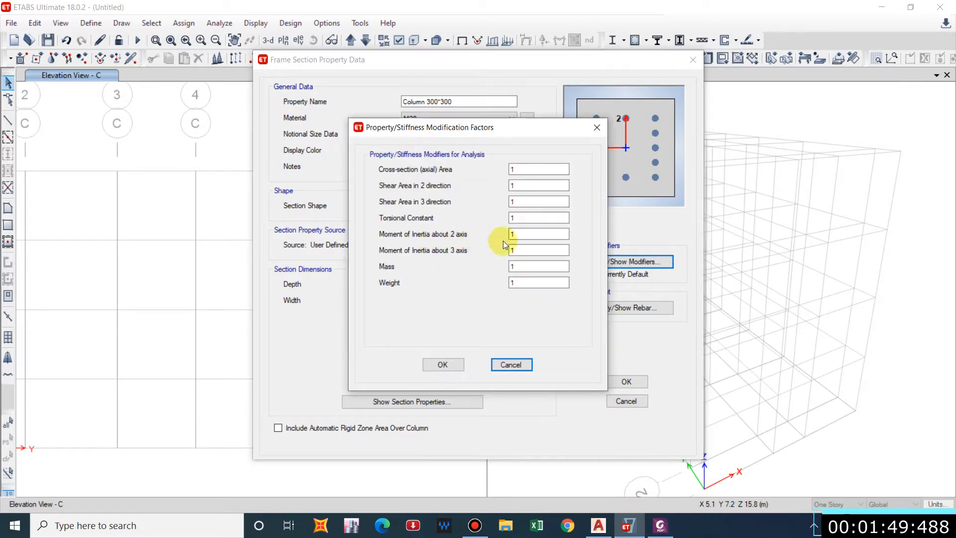
key(alt+Tab)
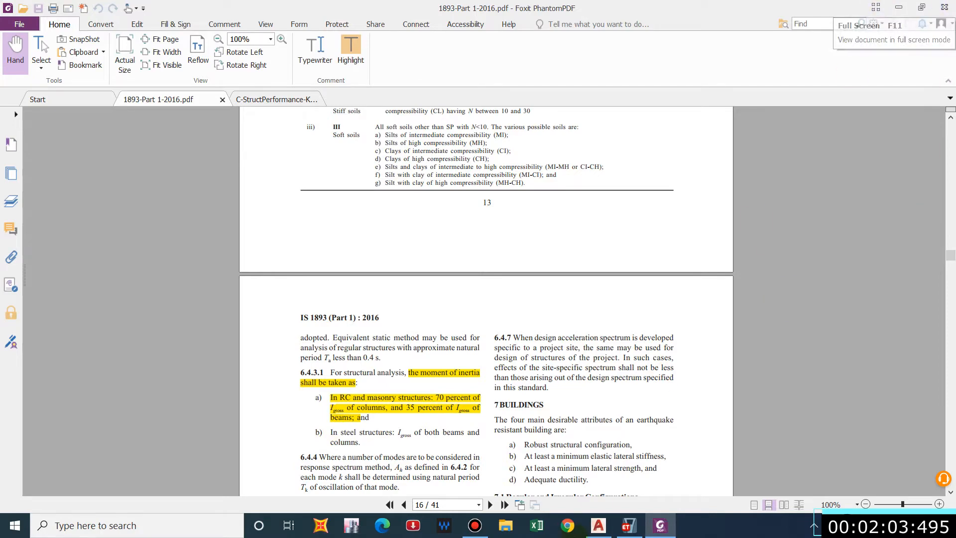
click(629, 526)
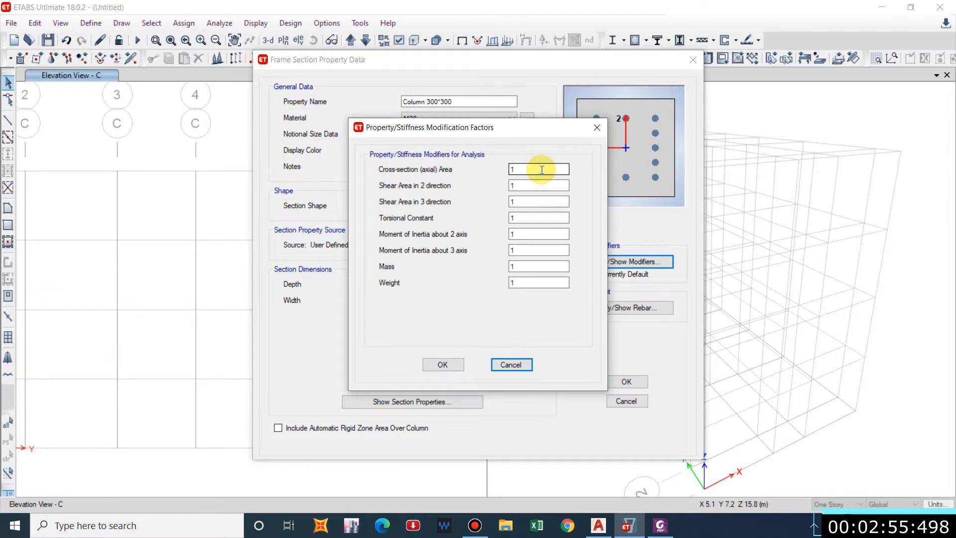
click(451, 366)
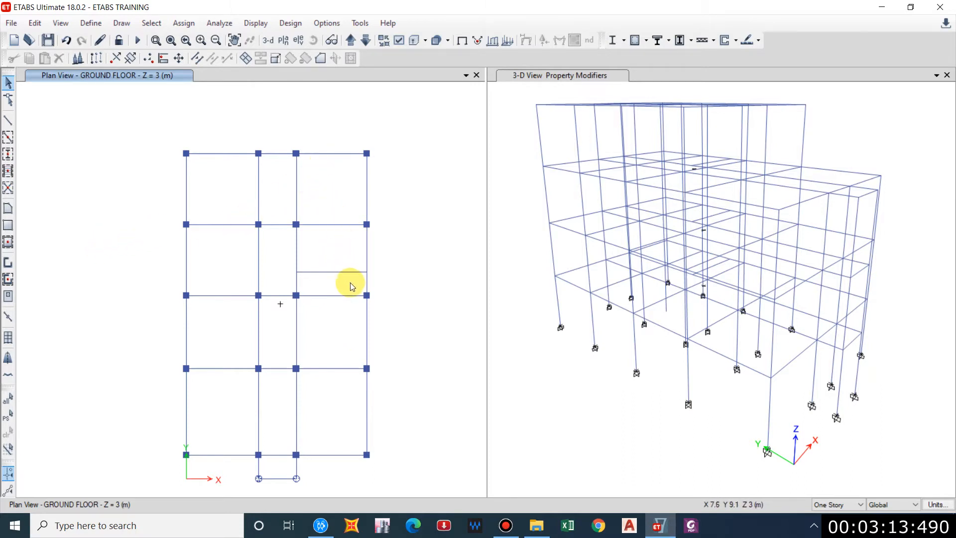
Examine the property and stiffness modifiers of the frame section beam 230*350 in the ETABS TRAINING model
middle_drag(348, 279, 308, 243)
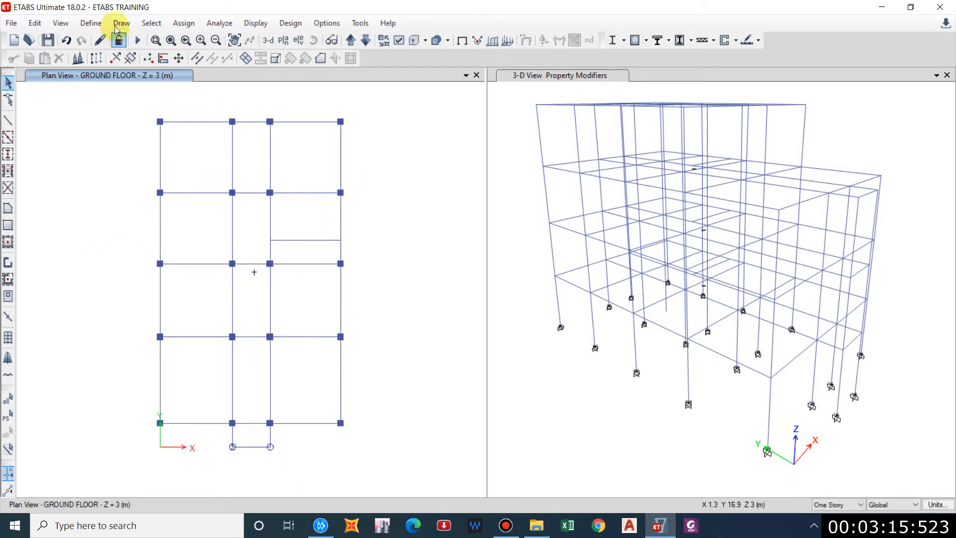
click(101, 26)
mouse_move(224, 61)
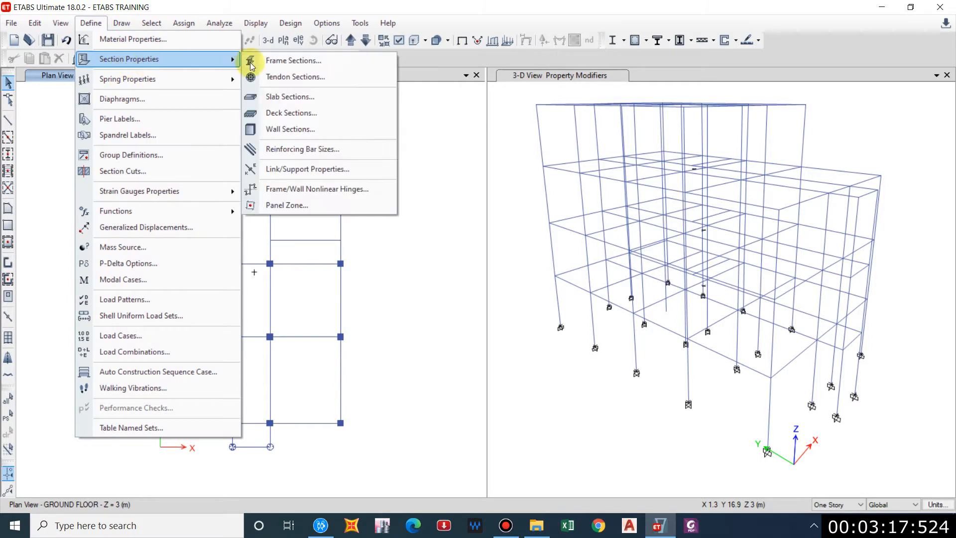
click(257, 62)
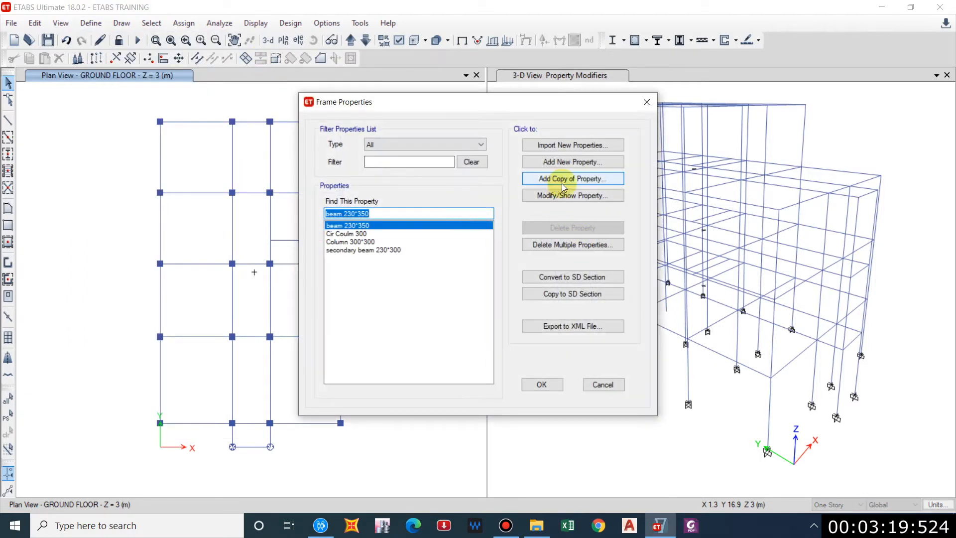
click(601, 197)
click(620, 261)
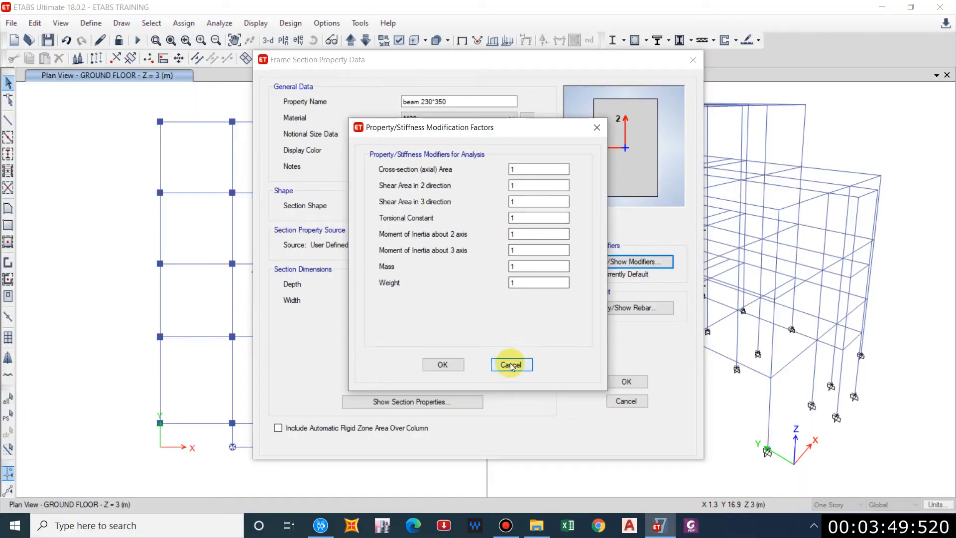
click(517, 420)
click(726, 69)
Examine the property and stiffness modifiers of the frame section Column 300*300 and finish the frame section review
click(350, 242)
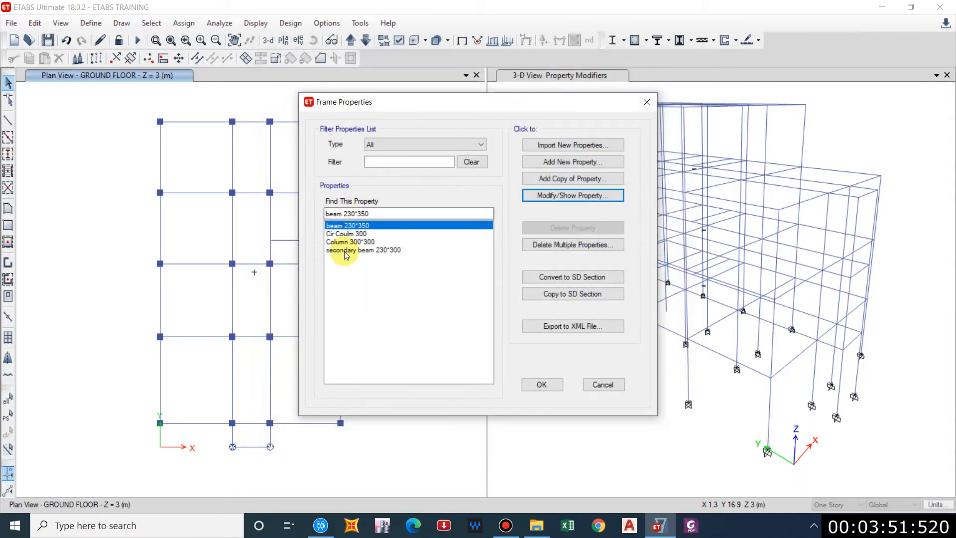
click(561, 196)
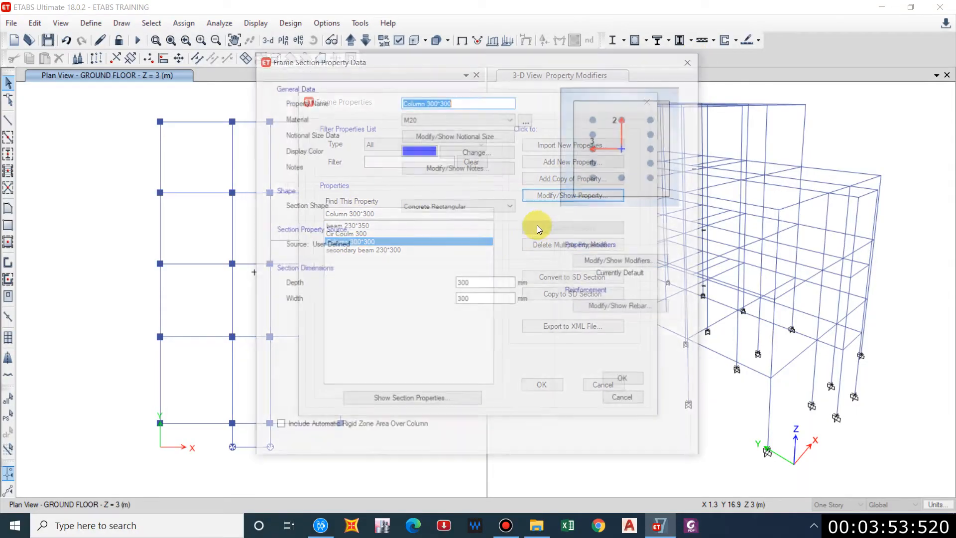
click(635, 261)
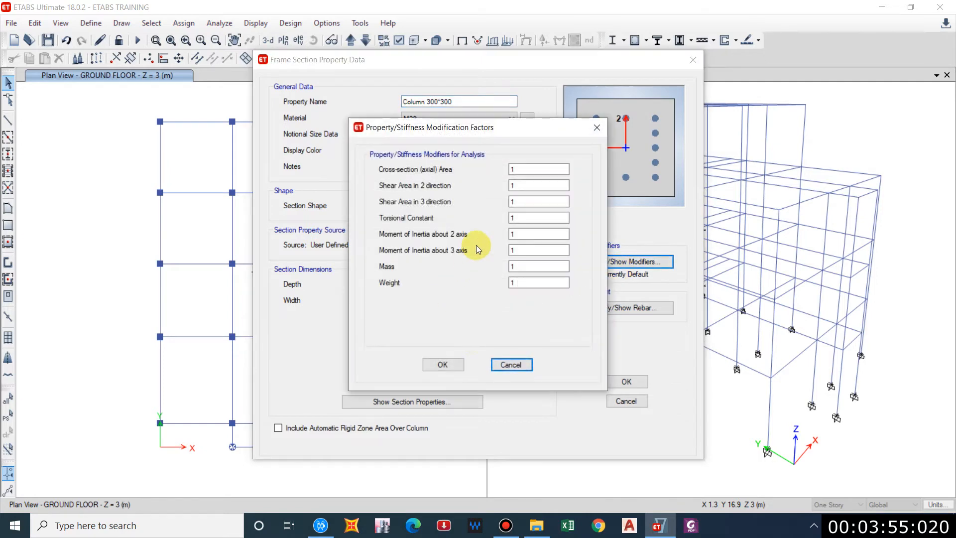
click(444, 364)
click(626, 381)
click(536, 384)
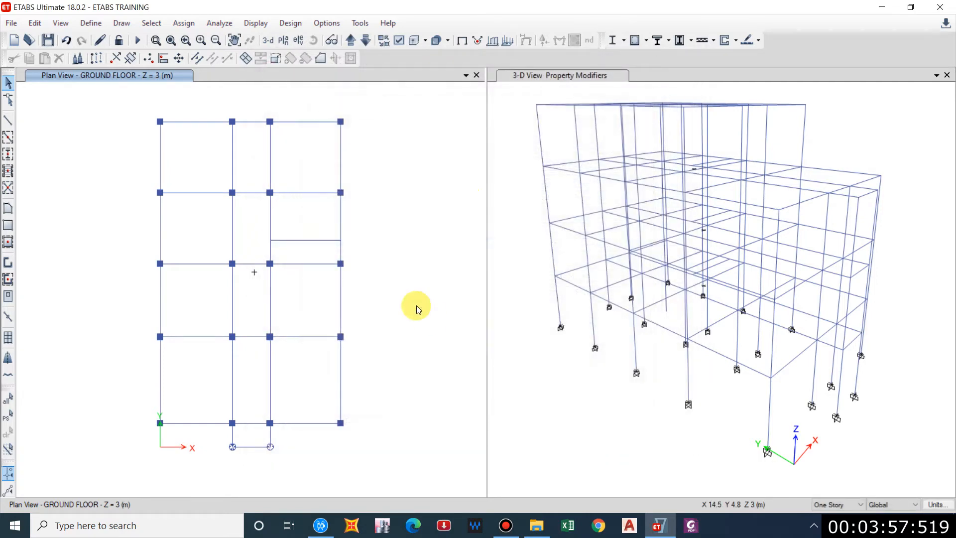
Run the analysis and display the filled Moment 3-3 diagram with values for load combination DCon2 in the 3-D view
click(142, 43)
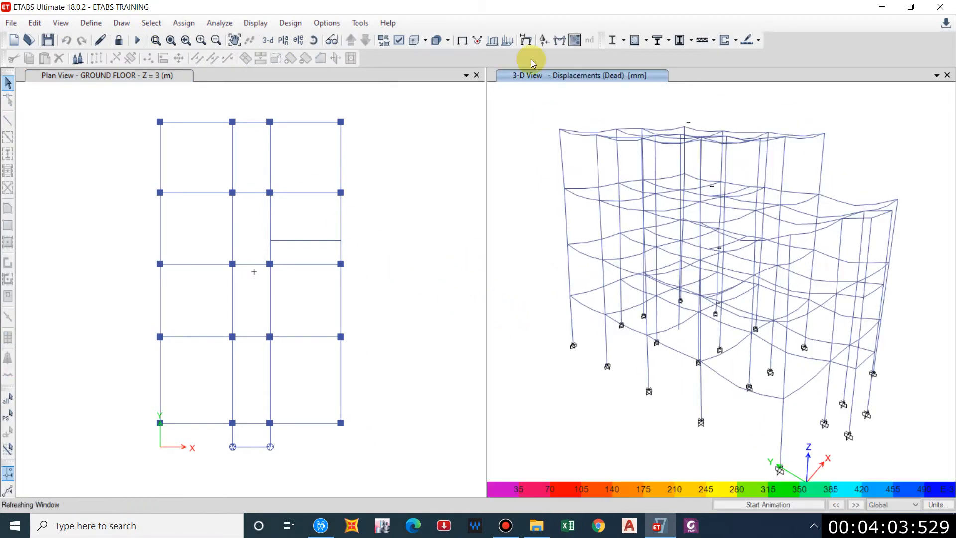
click(560, 41)
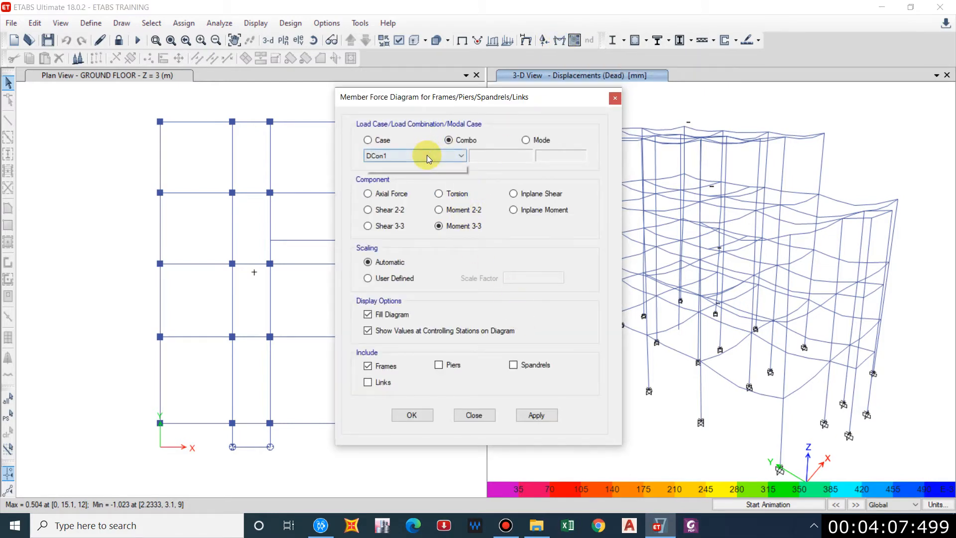
click(397, 179)
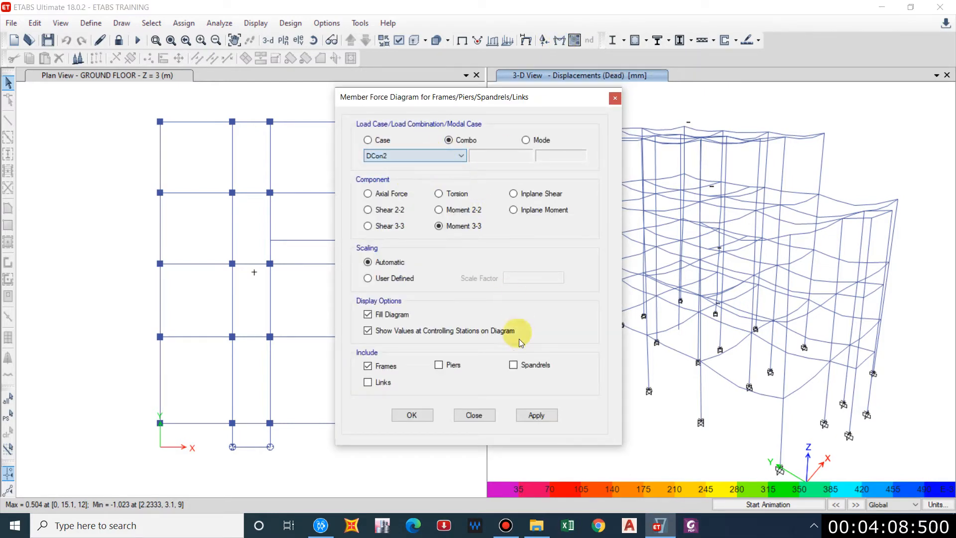
click(537, 416)
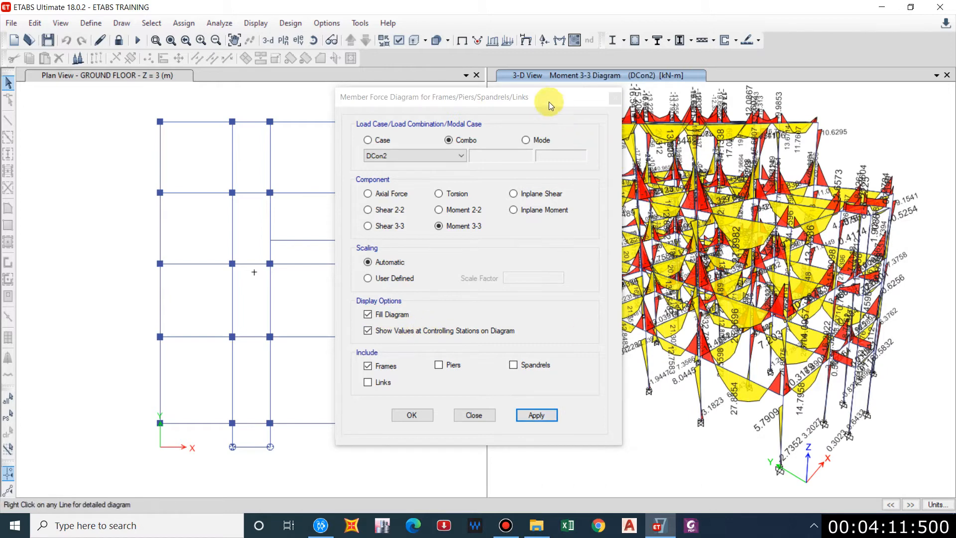
Close the plan view and examine the Moment 3-3 values of the lowest-level beams and the column at the front corner
drag(542, 97, 840, 133)
click(477, 75)
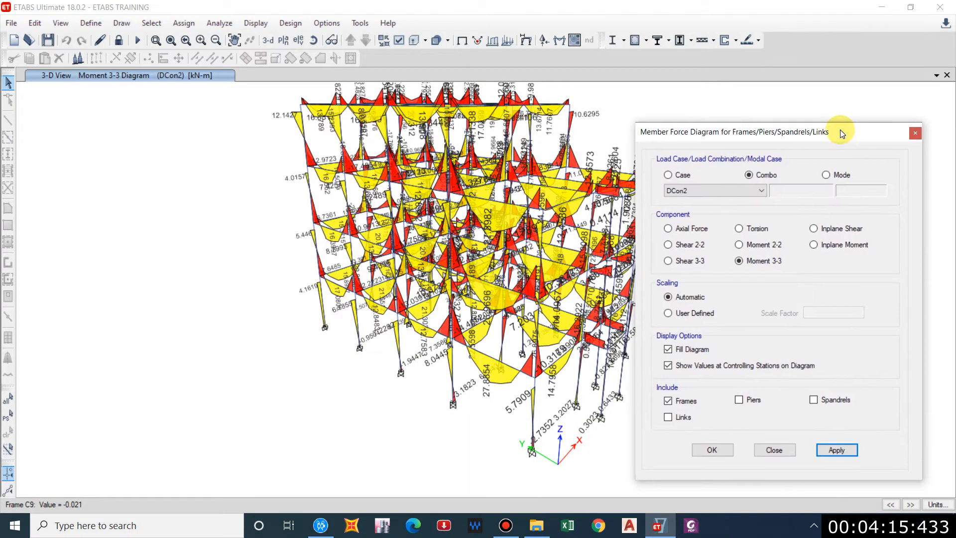
middle_drag(466, 279, 404, 275)
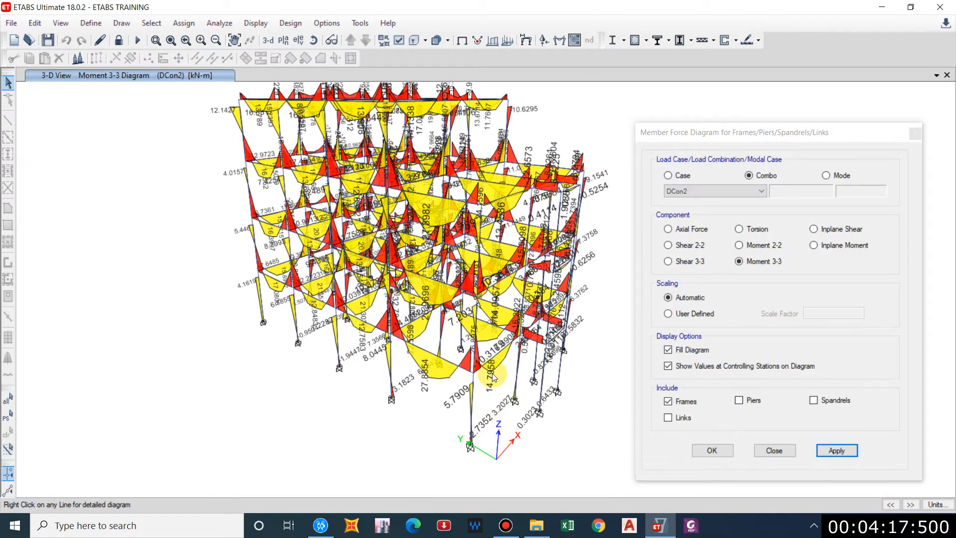
scroll(493, 377, up, 3)
middle_drag(514, 367, 462, 277)
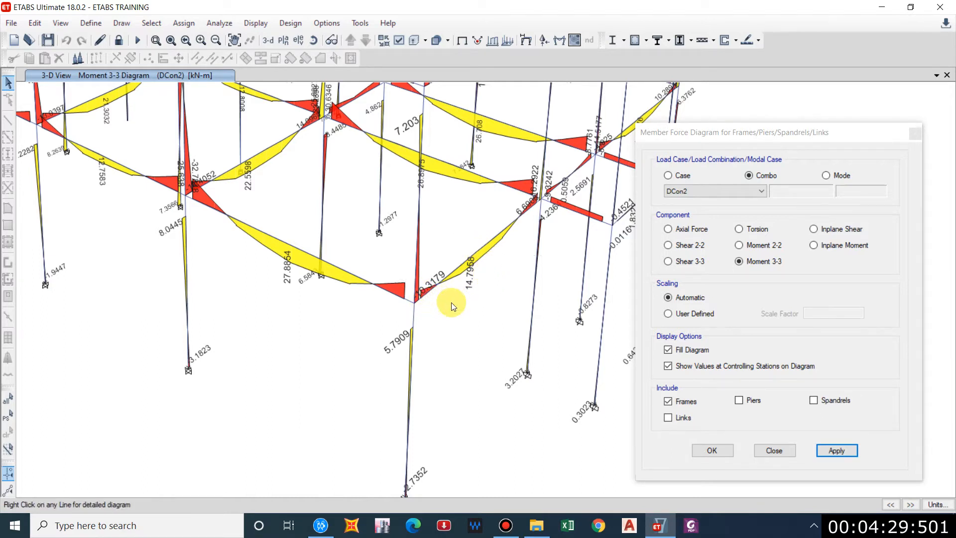
middle_drag(465, 367, 425, 320)
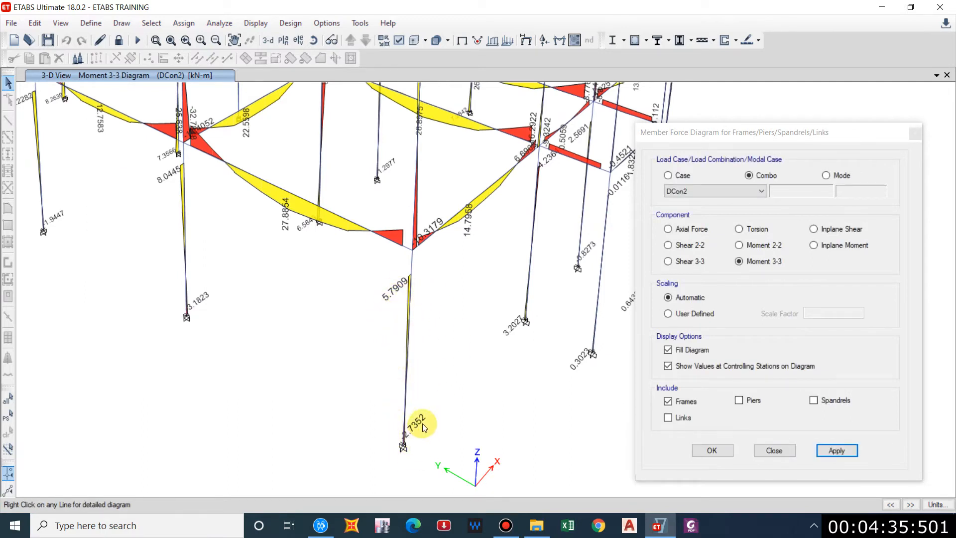
click(470, 201)
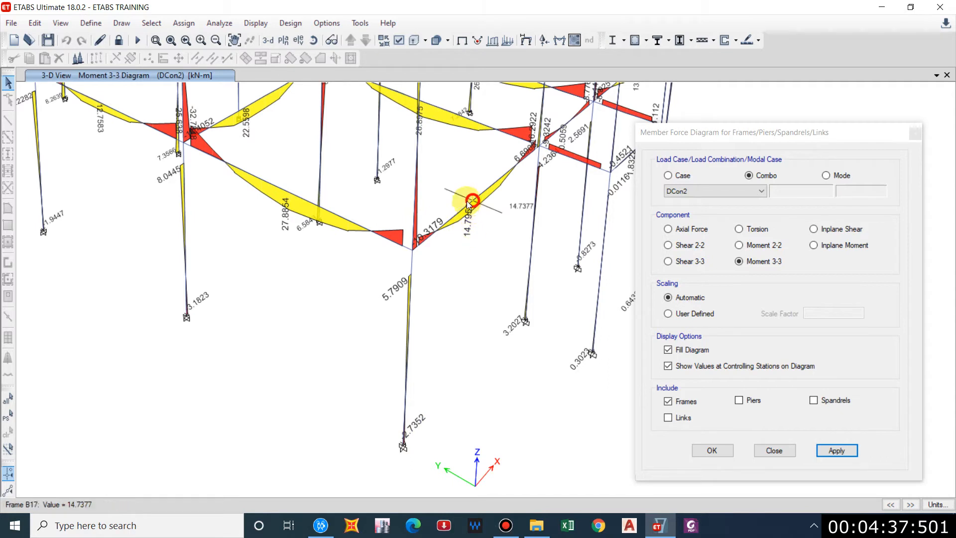
click(407, 302)
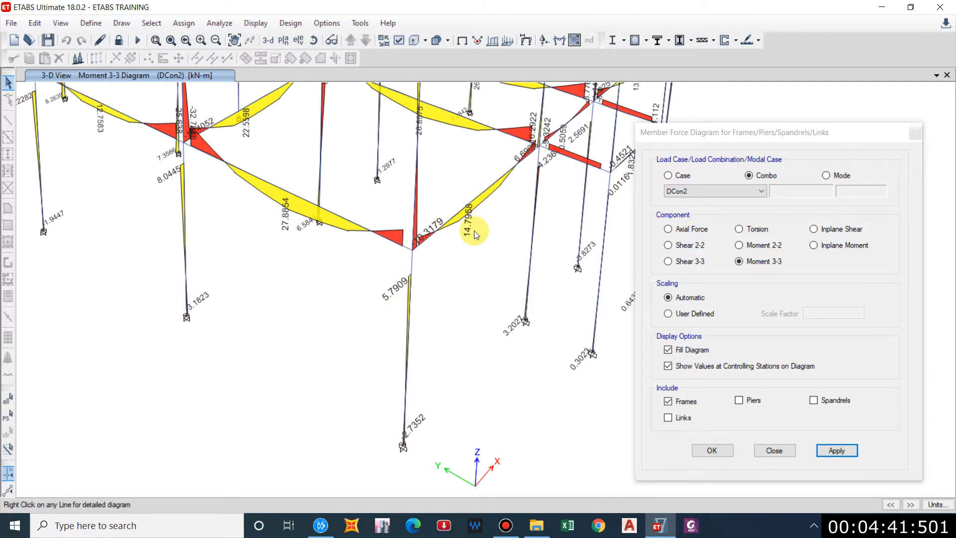
click(451, 231)
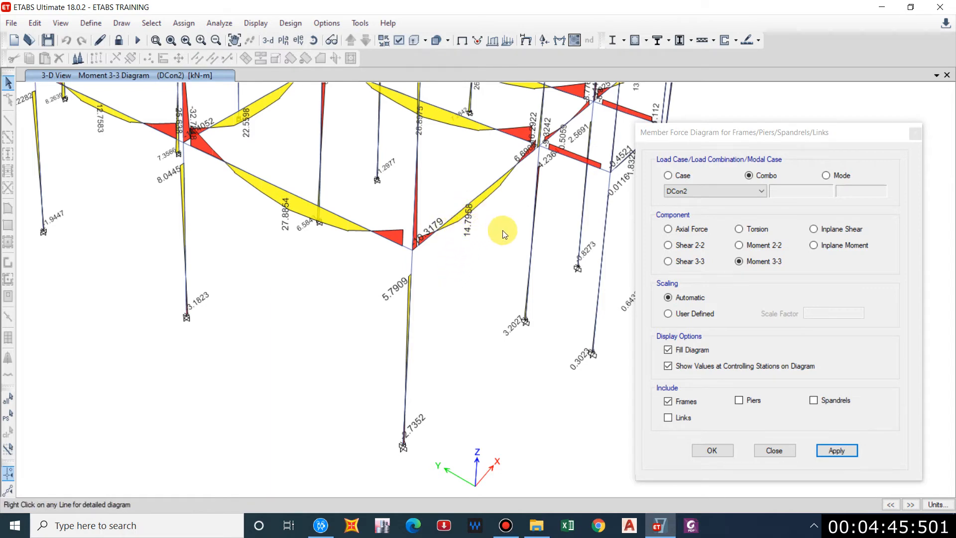
click(473, 225)
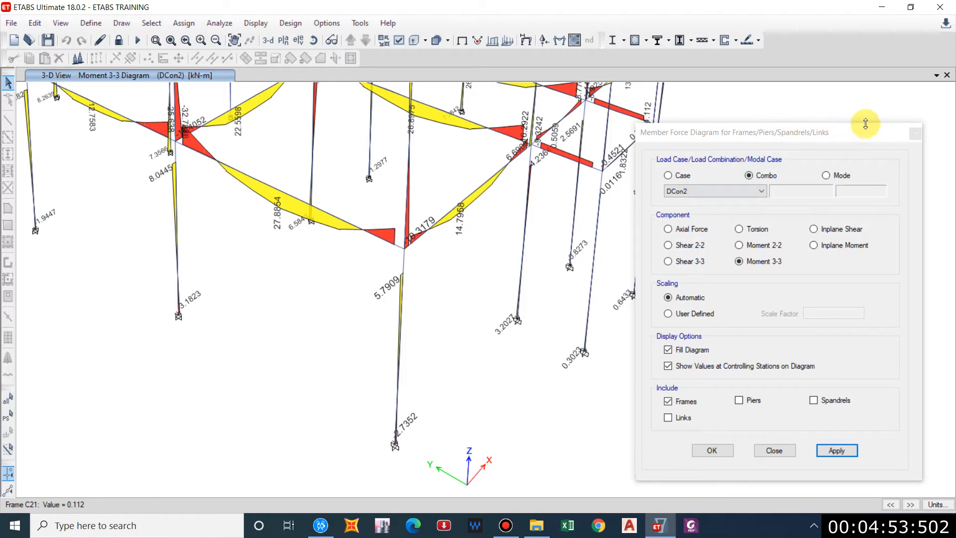
Close the member force settings and save a copy of the model as ETABS TRAINING stiffness.EDB in the Training folder
click(916, 134)
click(10, 23)
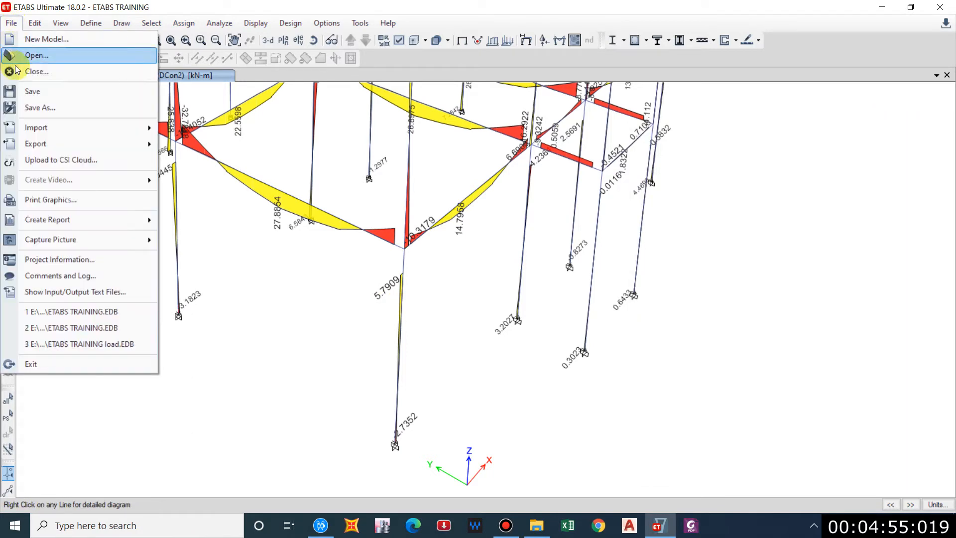
click(46, 107)
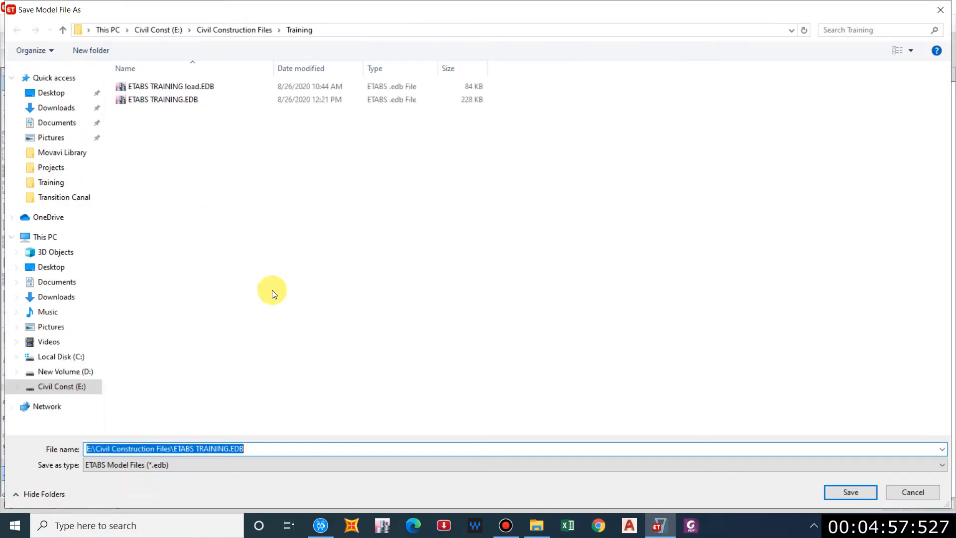
click(205, 448)
text(stiffness)
key(Return)
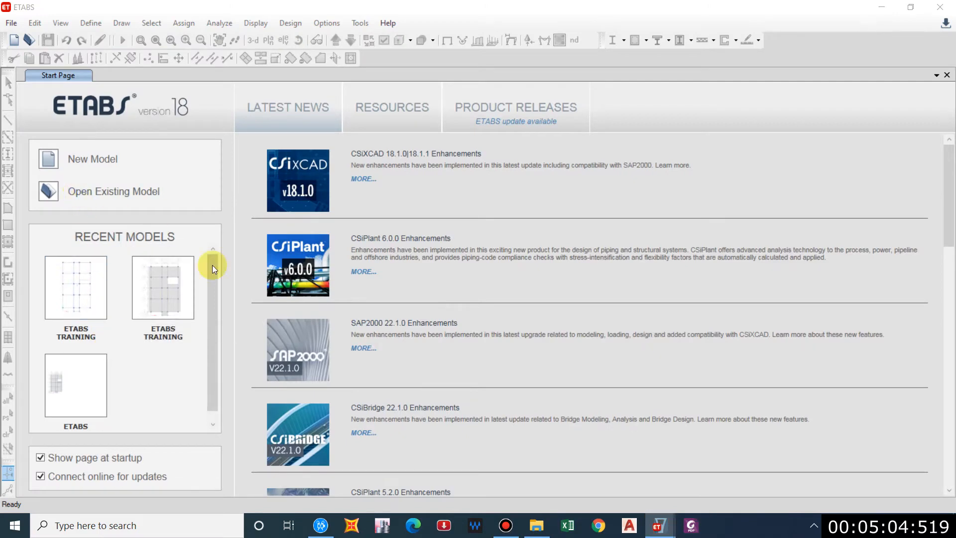
Open the model ETABS TRAINING stiffness.EDB from the Training folder in the newly started ETABS window
key(ctrl+o)
click(189, 101)
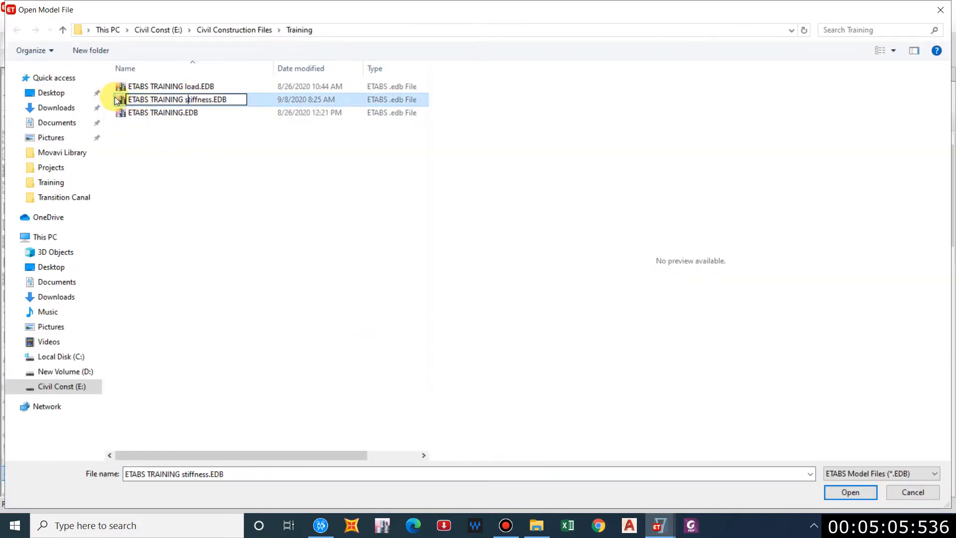
double_click(121, 99)
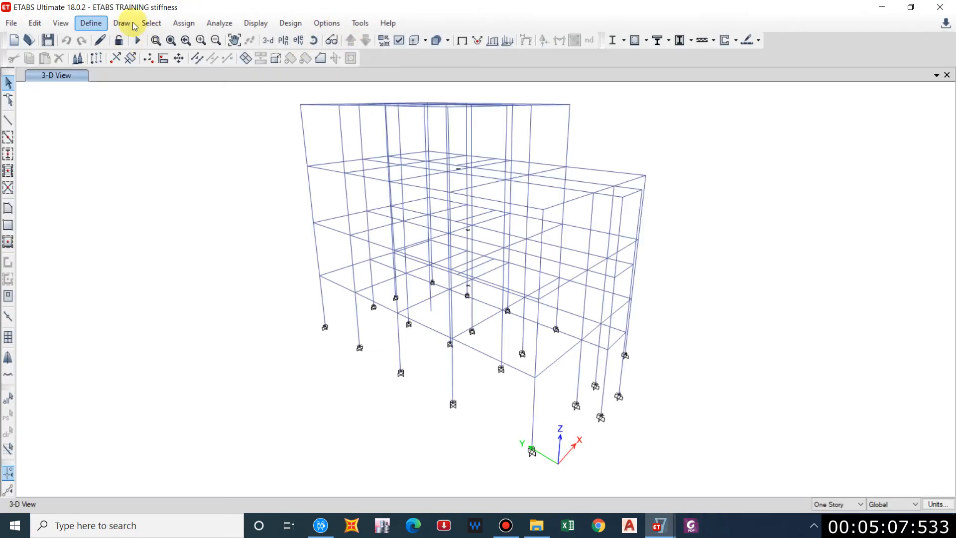
Switch to the other ETABS window and save a copy of the model as ETABS TRAINING stiffness modified.EDB in the Training folder
middle_drag(343, 157, 353, 170)
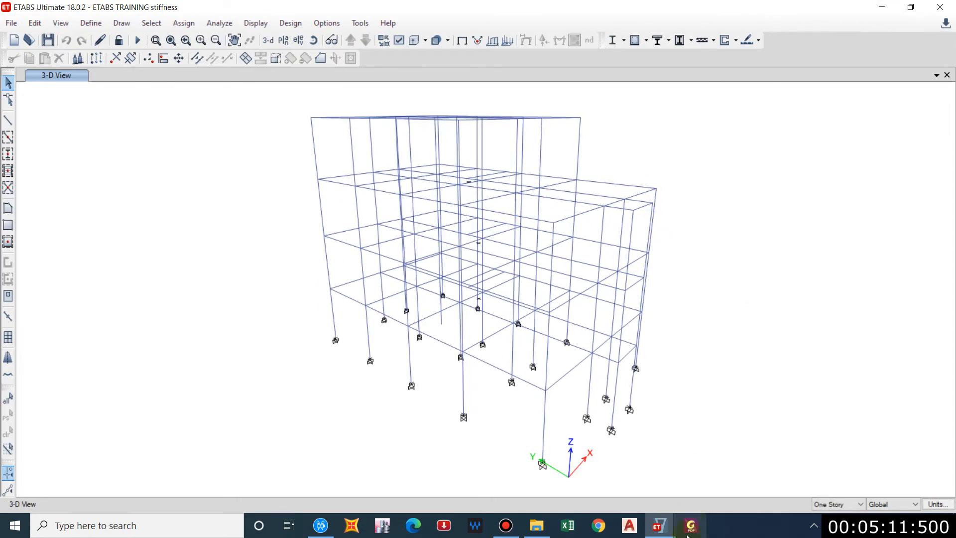
mouse_move(658, 525)
click(542, 451)
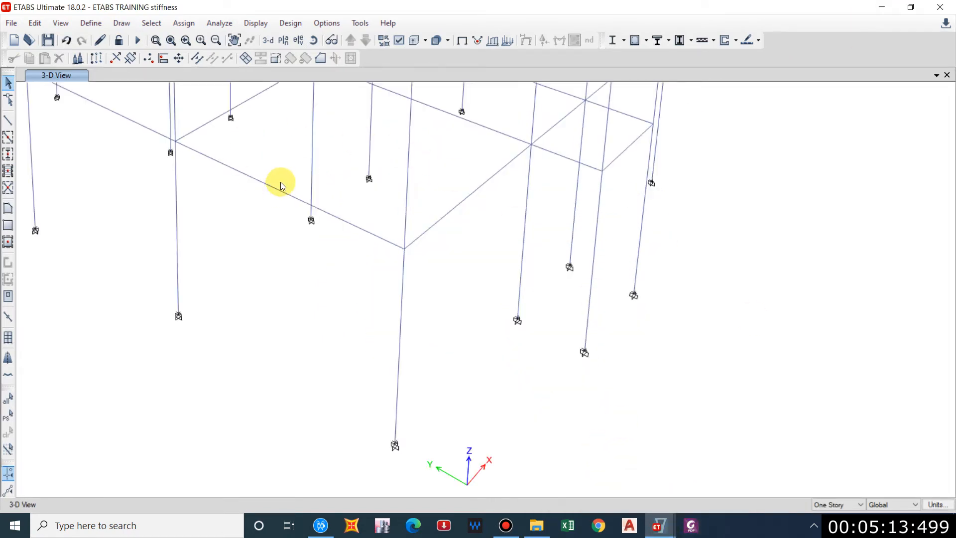
scroll(277, 182, down, 5)
middle_drag(319, 199, 407, 284)
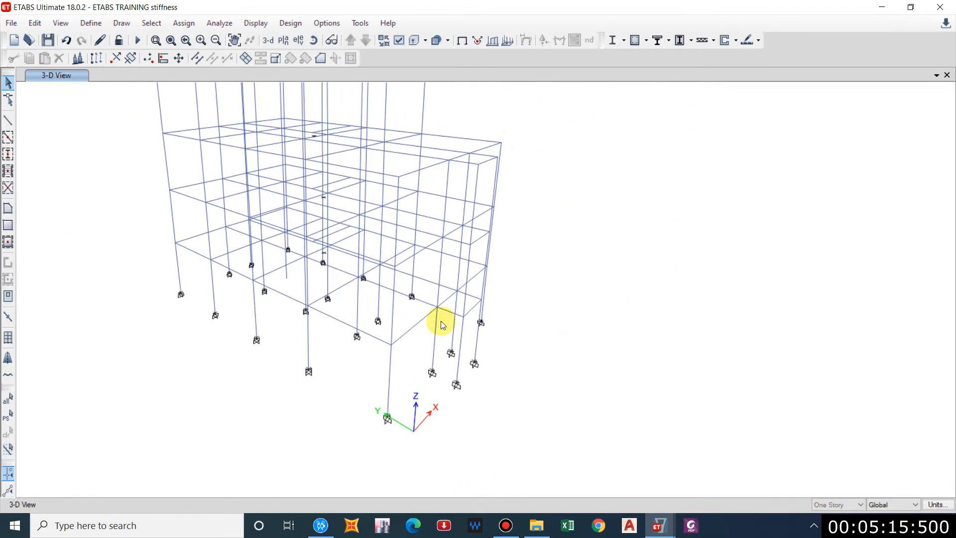
click(11, 23)
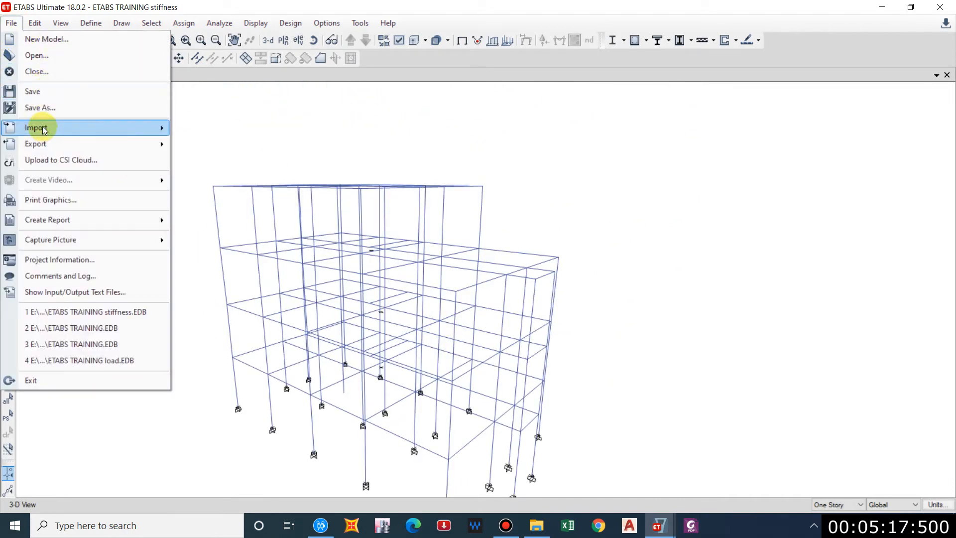
click(42, 107)
text(modifie.EDB)
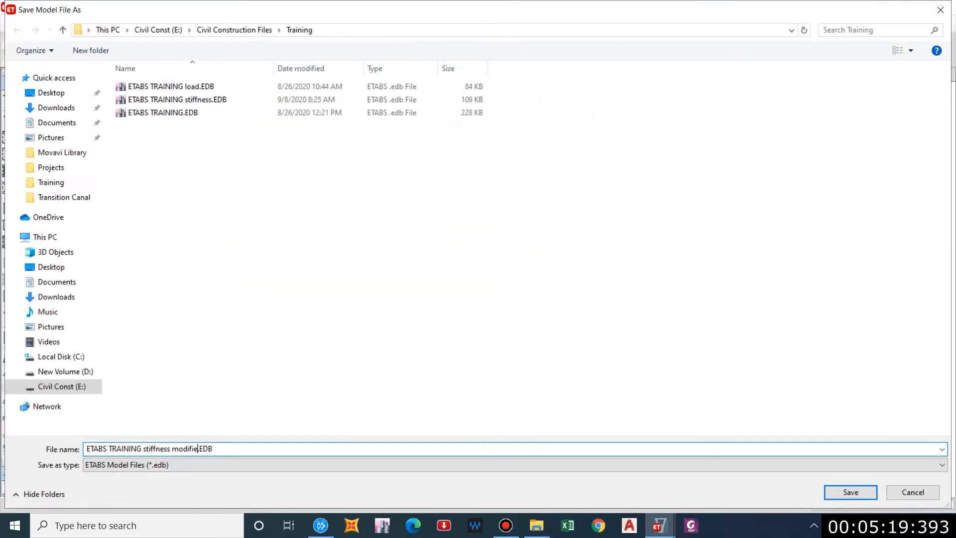
text(d)
key(Return)
Select all frames with the section property beam 230*350 and move the selection dialog clear of the model
click(151, 23)
mouse_move(244, 47)
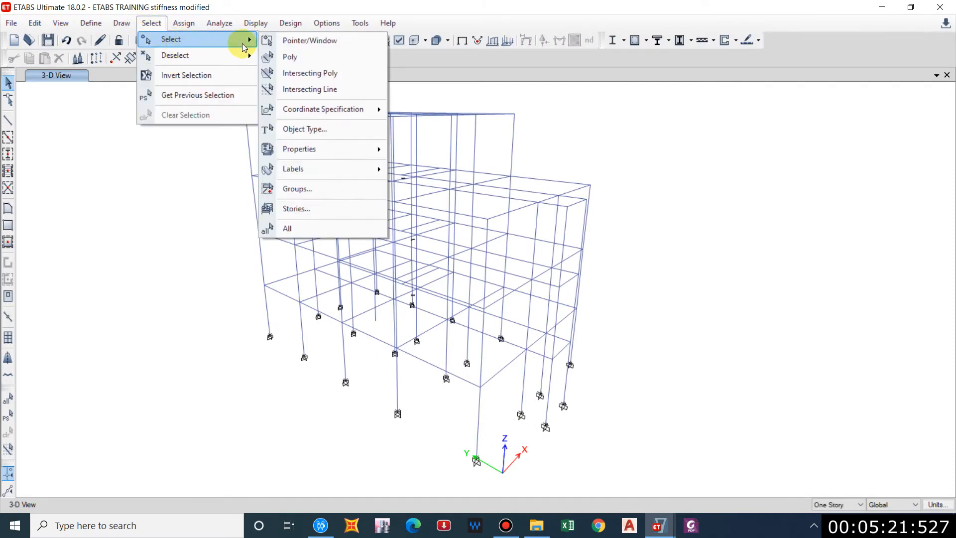
mouse_move(310, 153)
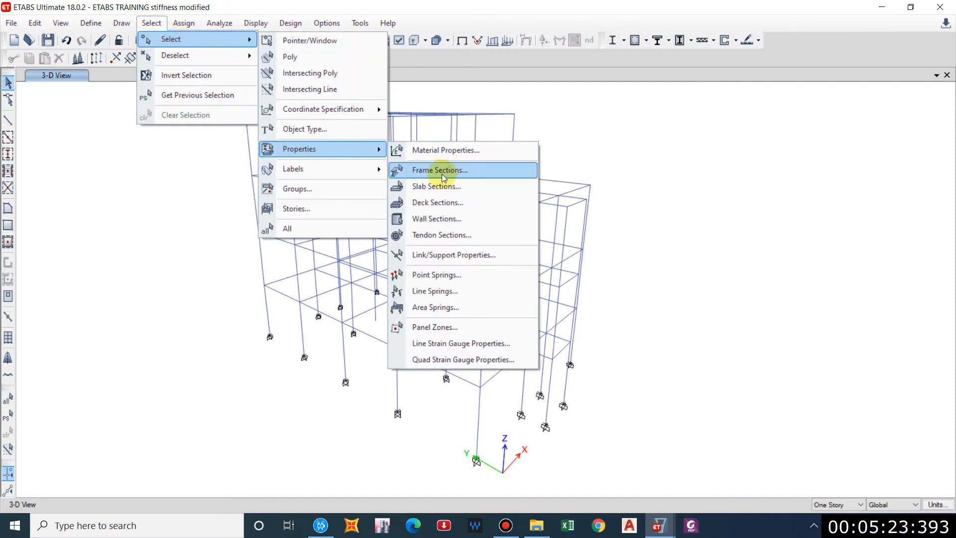
click(443, 179)
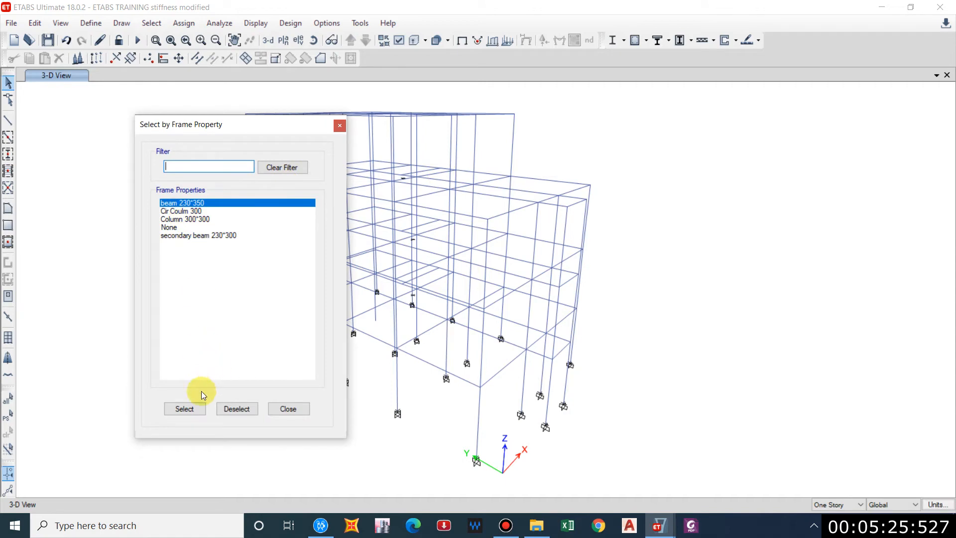
click(196, 408)
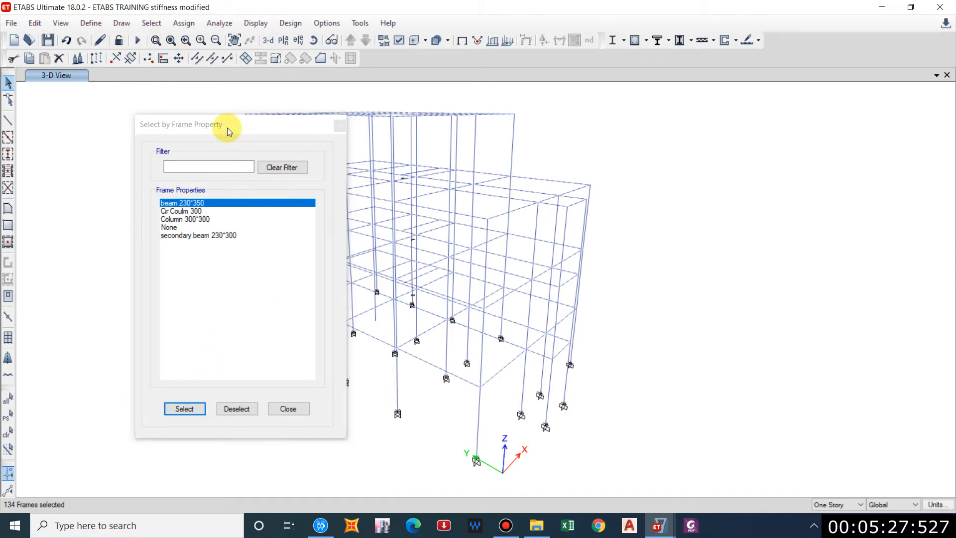
drag(224, 126, 752, 139)
Assign property modifiers of 0.35 for moment of inertia about the 2 and 3 axes to the selected beams
click(196, 29)
mouse_move(292, 58)
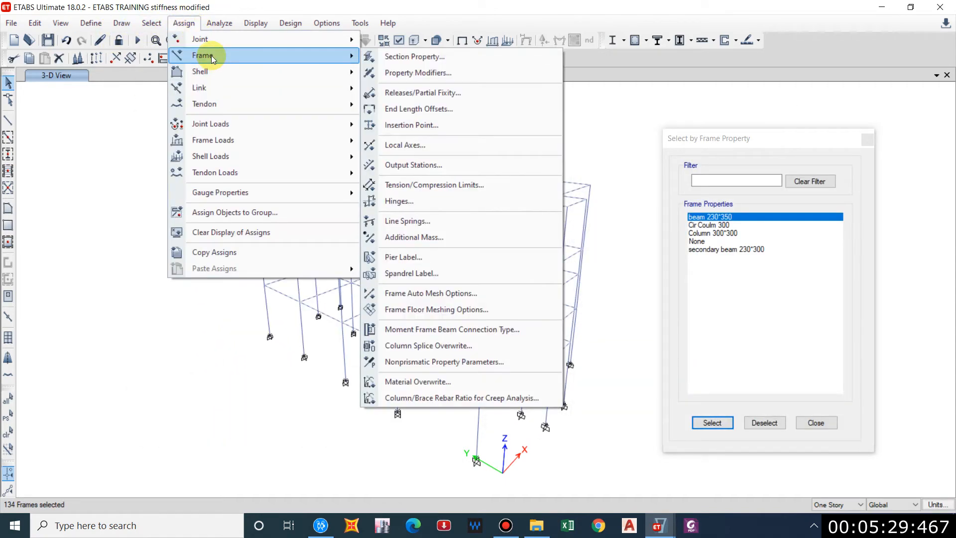
click(433, 75)
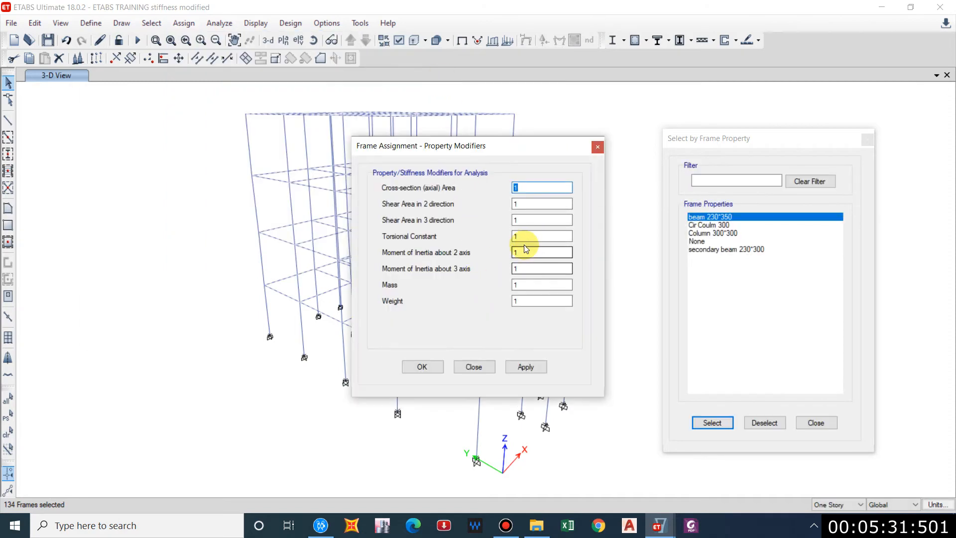
double_click(527, 249)
text(0.3)
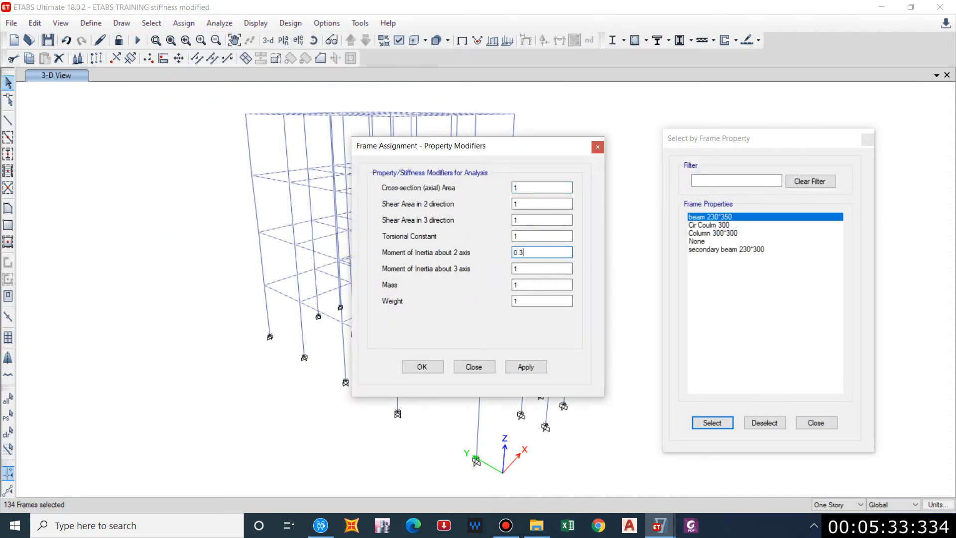
text(5)
double_click(531, 268)
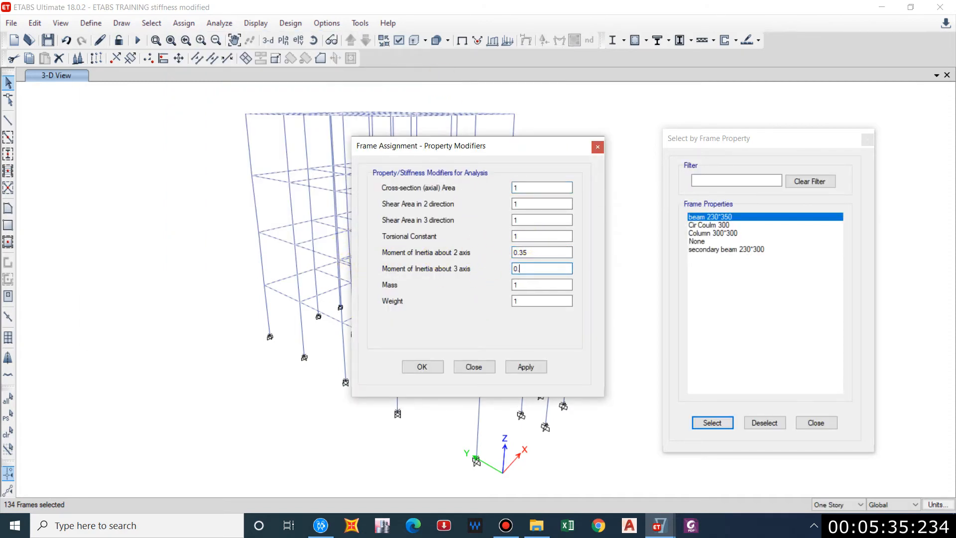
click(524, 367)
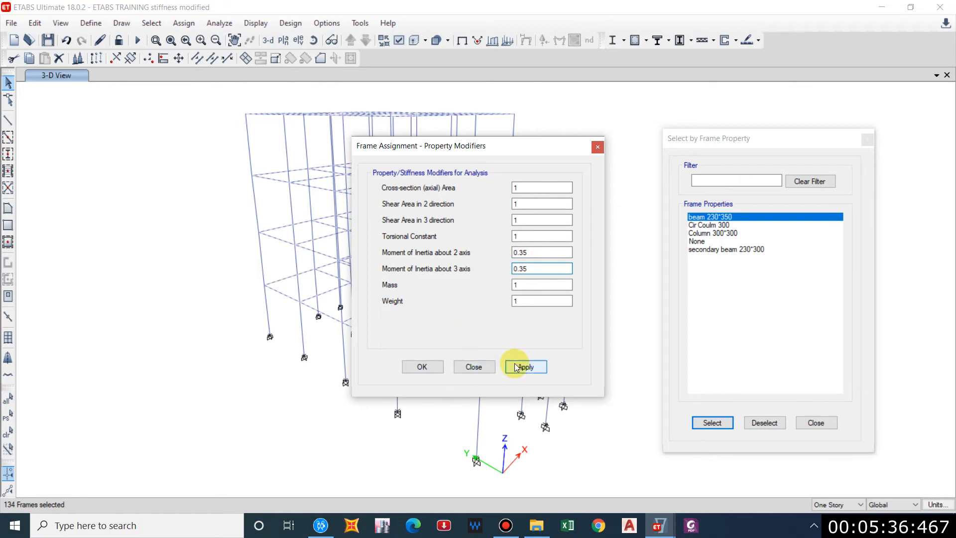
Select all Column 300*300 frames and apply moment of inertia modifiers of 0.7 about the 2 and 3 axes
click(711, 233)
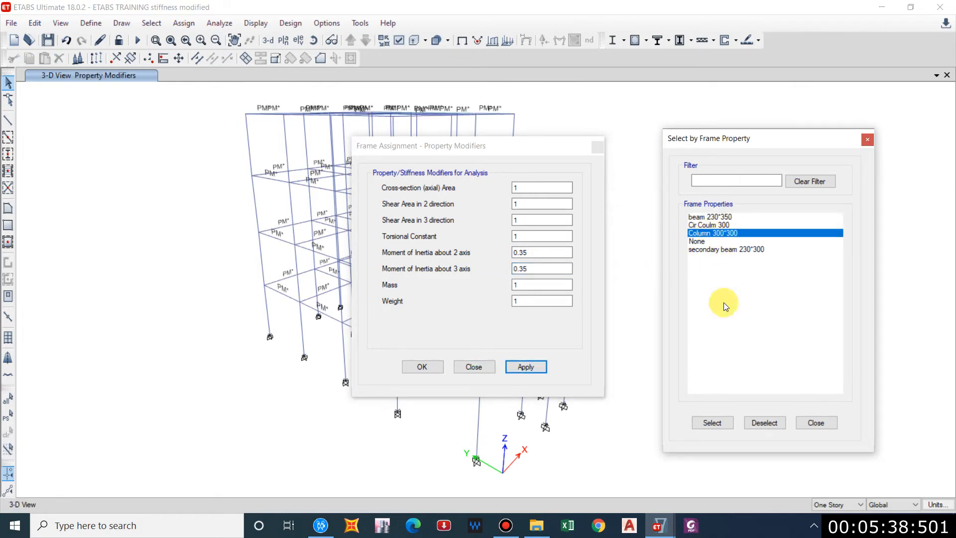
click(713, 423)
double_click(540, 252)
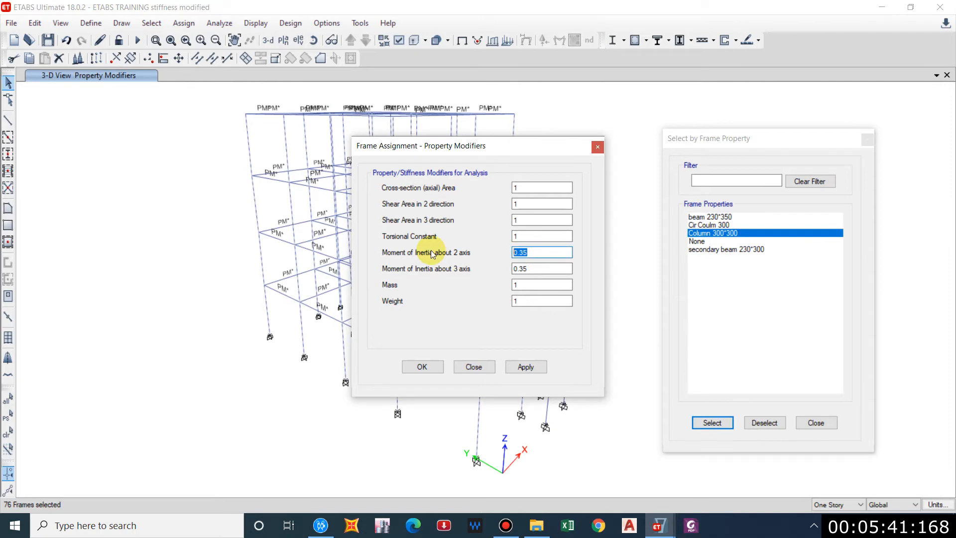
text(0.7)
double_click(542, 269)
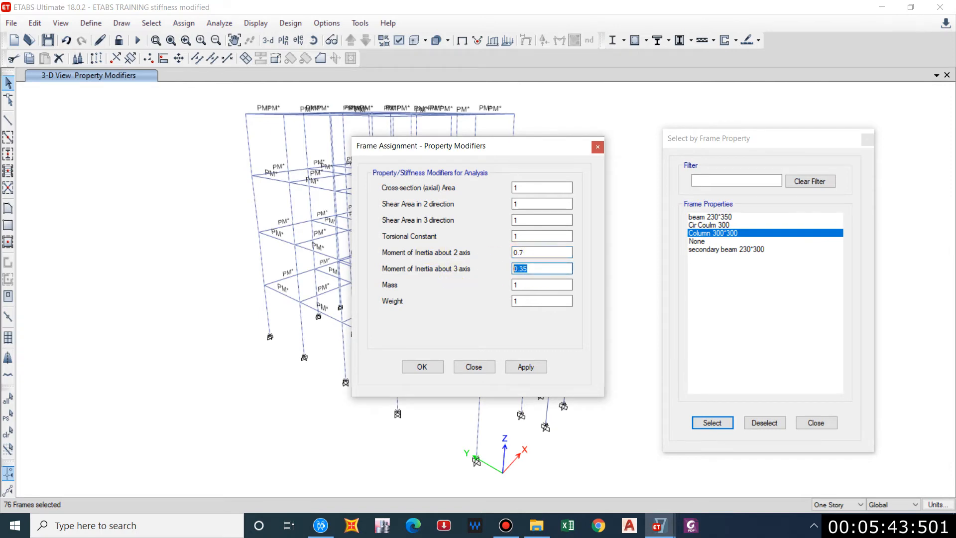
click(522, 367)
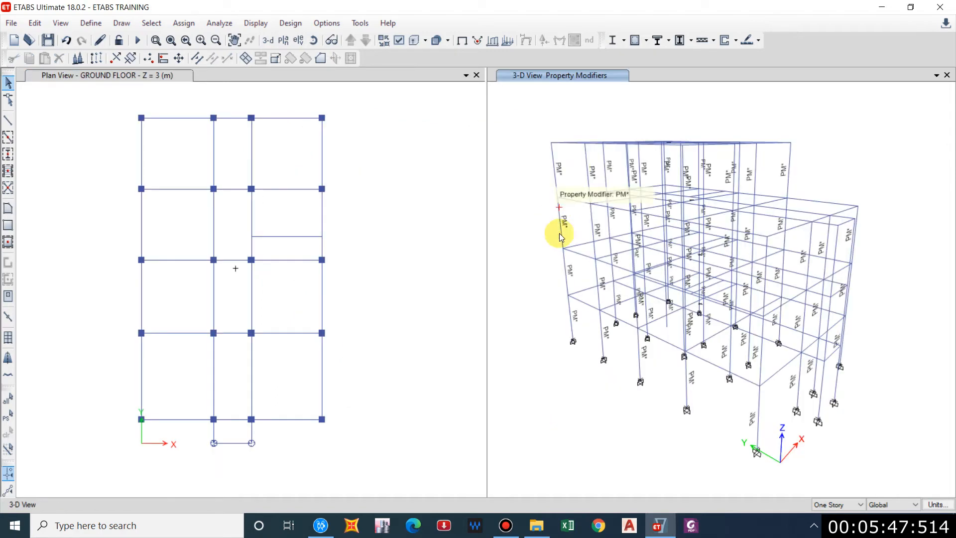
In the ETABS TRAINING model, examine a Story 3 column's assignments and the property modifiers in the Column 300*300 section definition
right_click(556, 172)
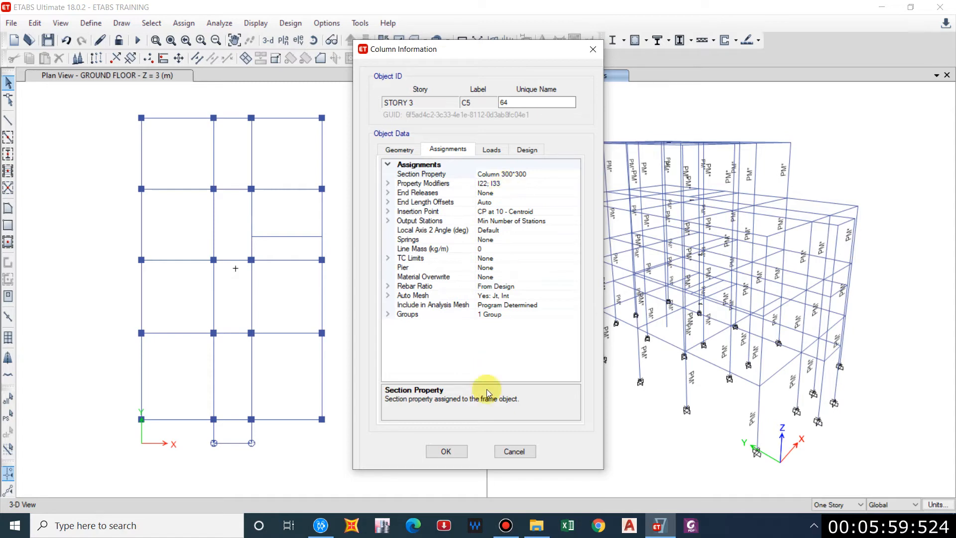
click(446, 451)
click(92, 23)
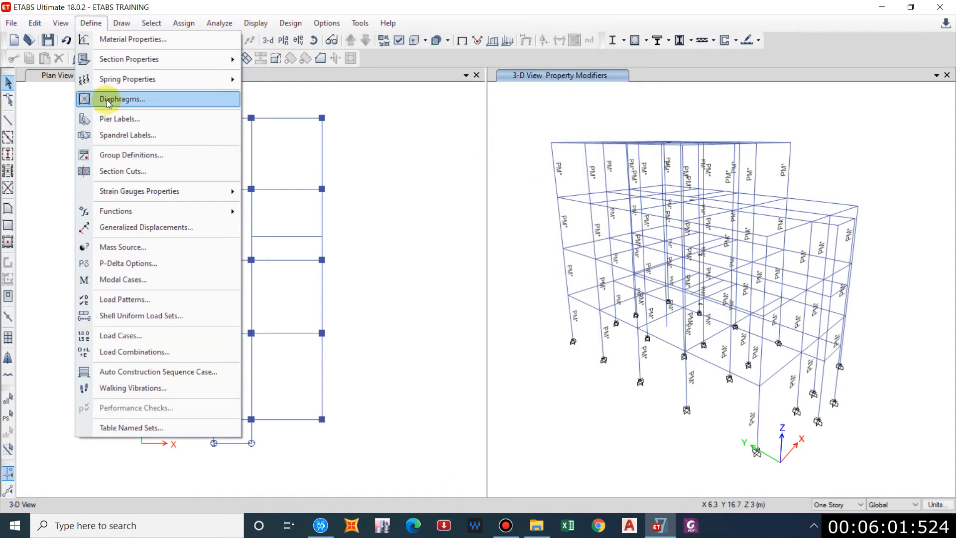
mouse_move(149, 60)
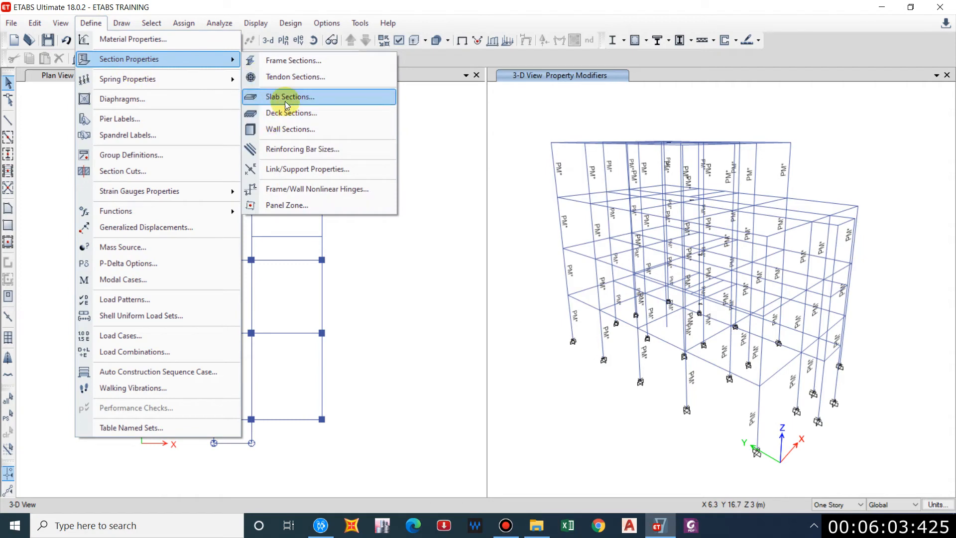
click(324, 60)
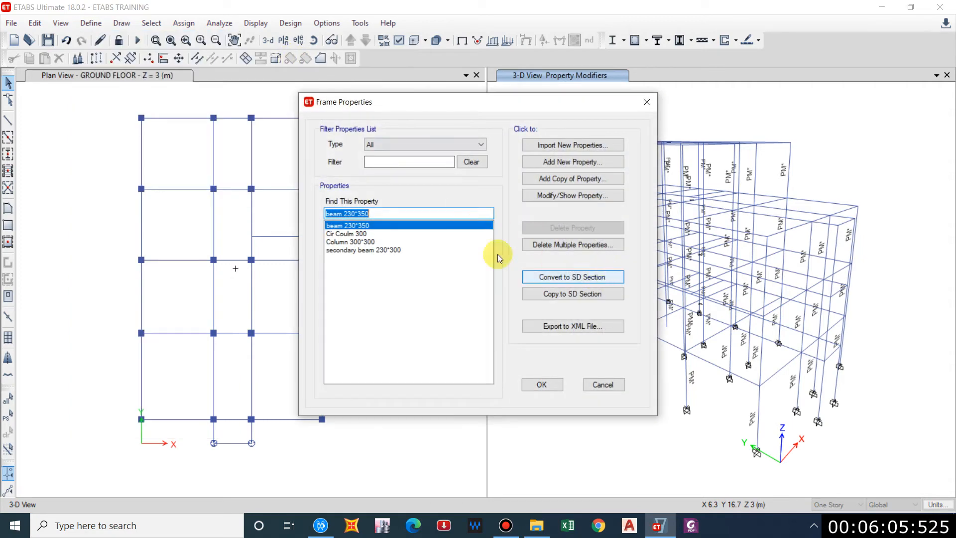
click(357, 242)
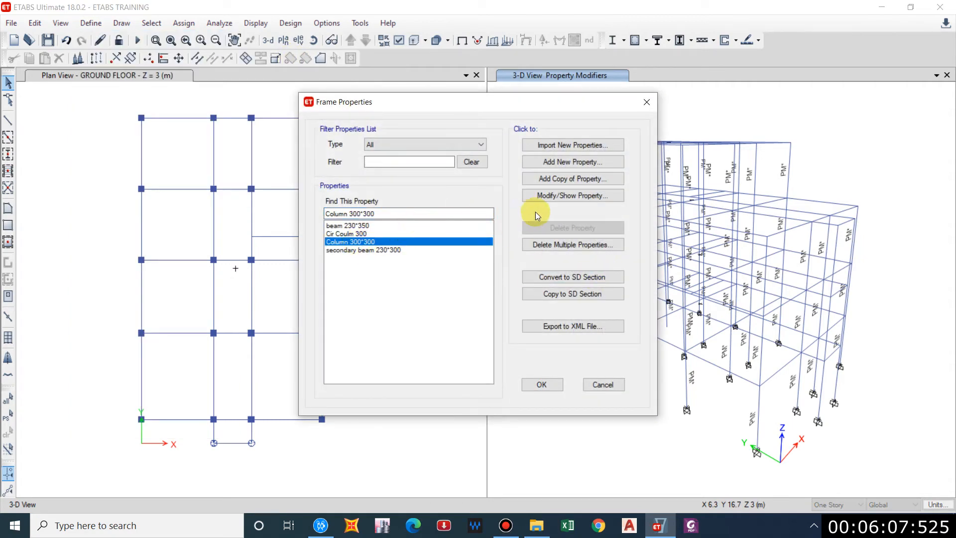
click(552, 196)
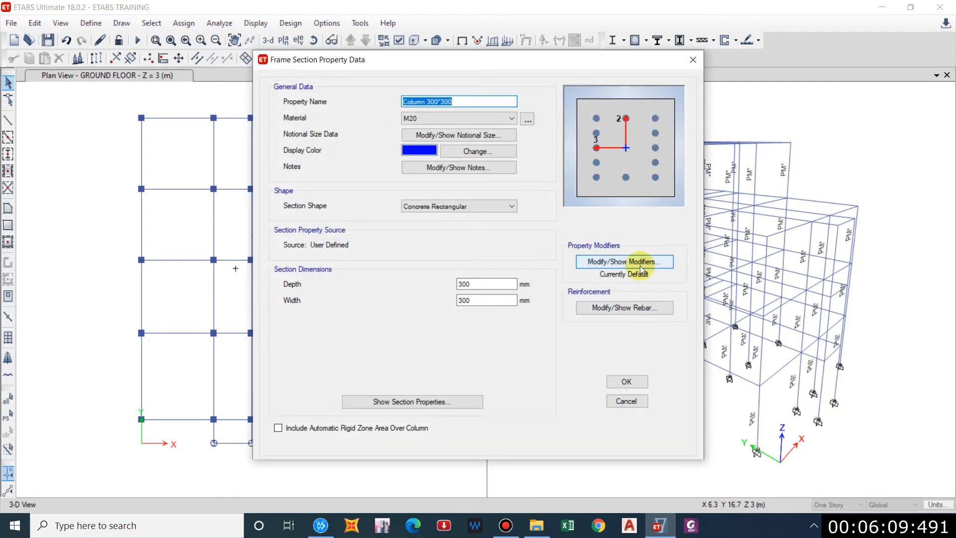
click(640, 265)
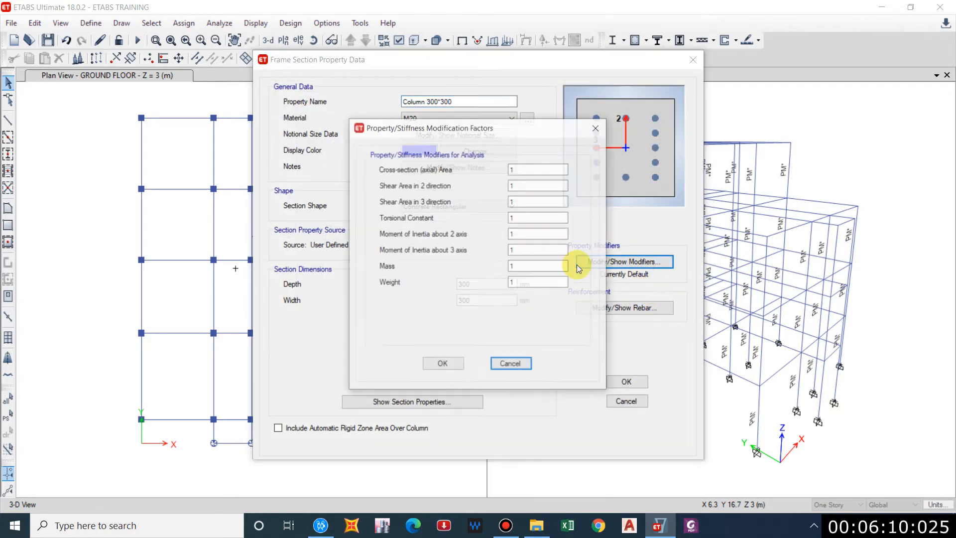
click(447, 366)
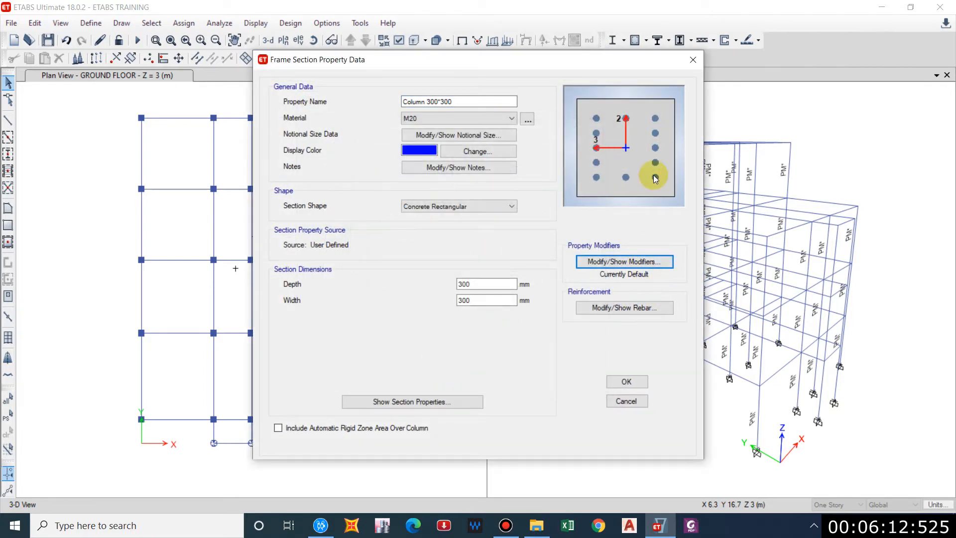
click(689, 60)
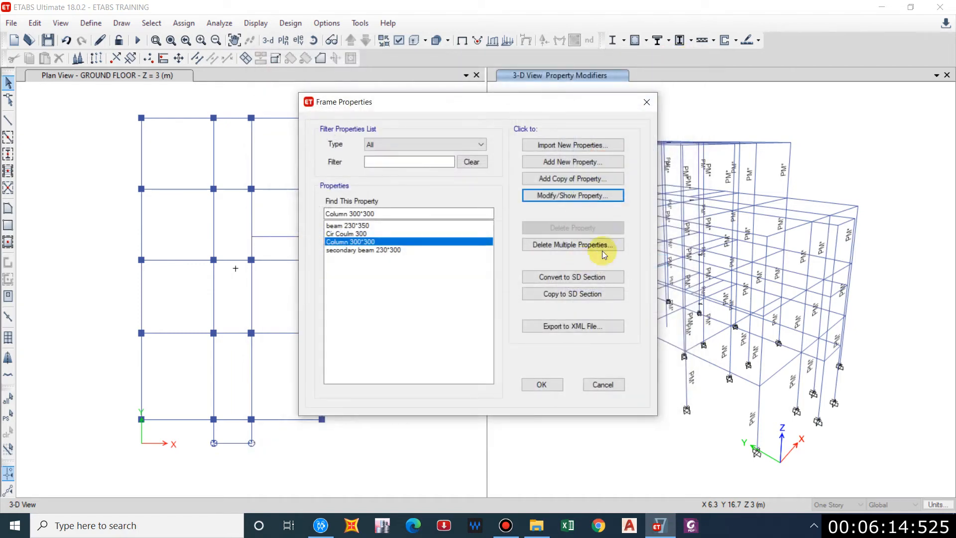
click(647, 105)
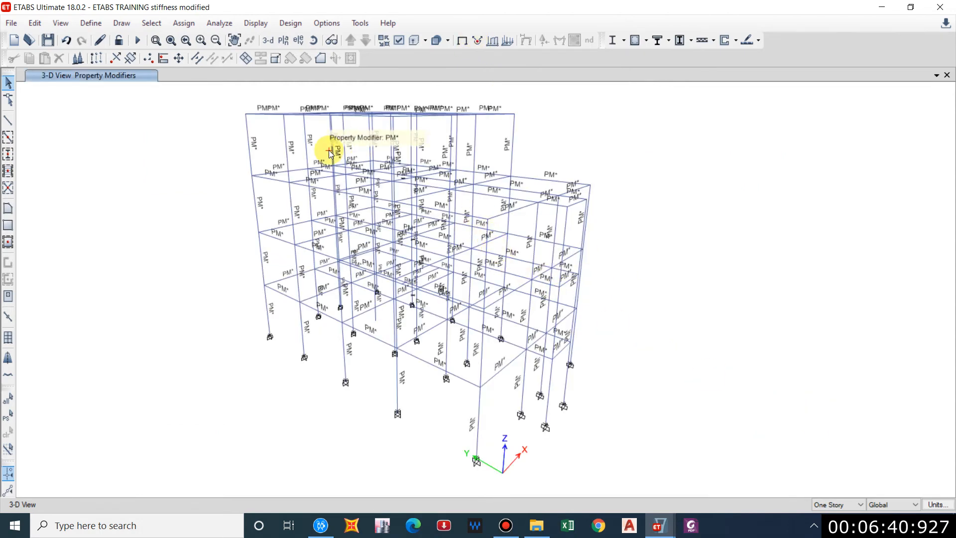
Run the analysis of the stiffness modified model and display the filled Moment 3-3 diagram with values for load combination DCon2
click(337, 151)
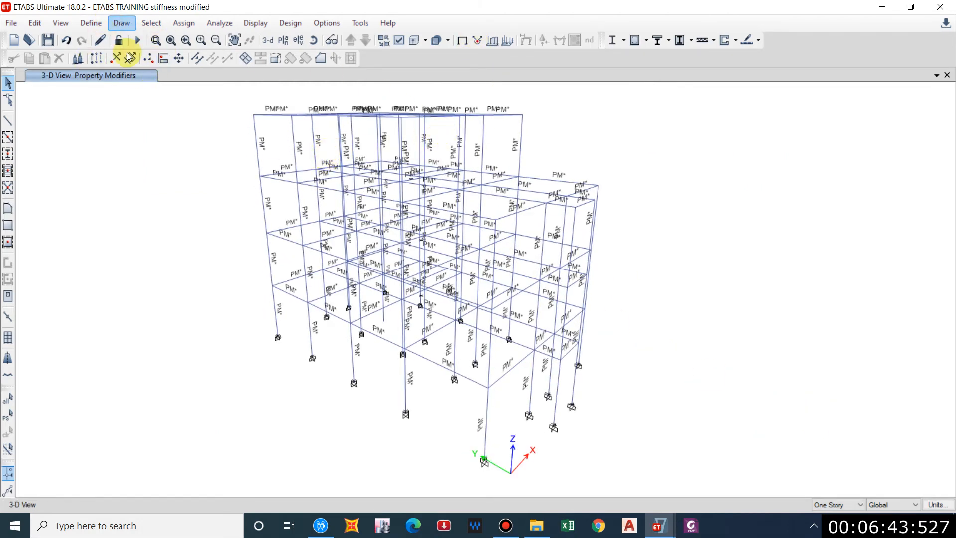
mouse_move(337, 186)
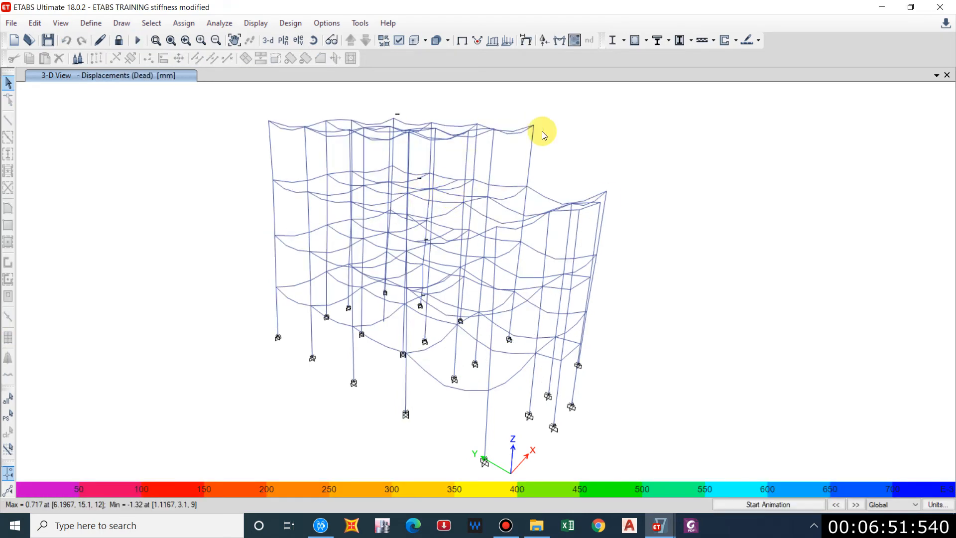
click(559, 41)
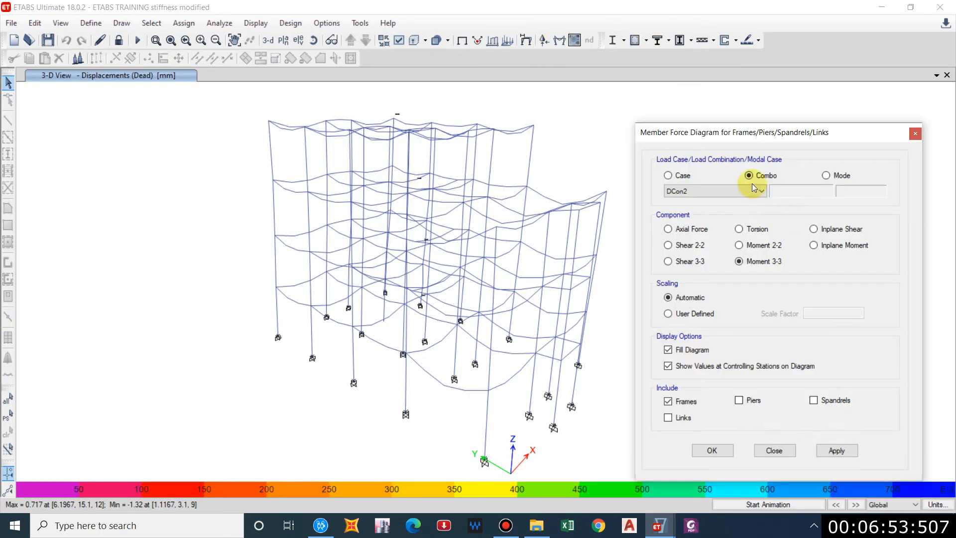
click(837, 451)
click(711, 450)
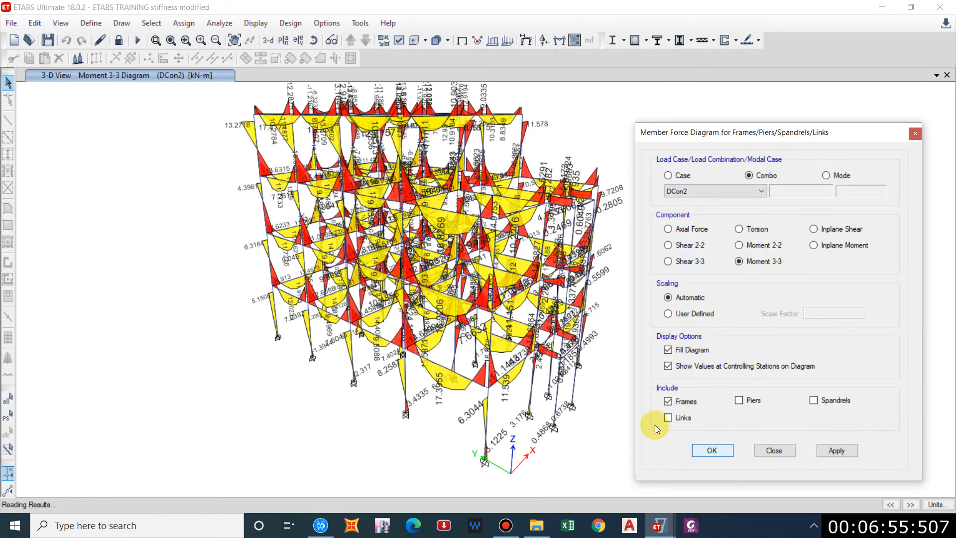
Arrange the stiffness modified and the ETABS TRAINING stiffness model windows side by side, both at full screen height
double_click(173, 5)
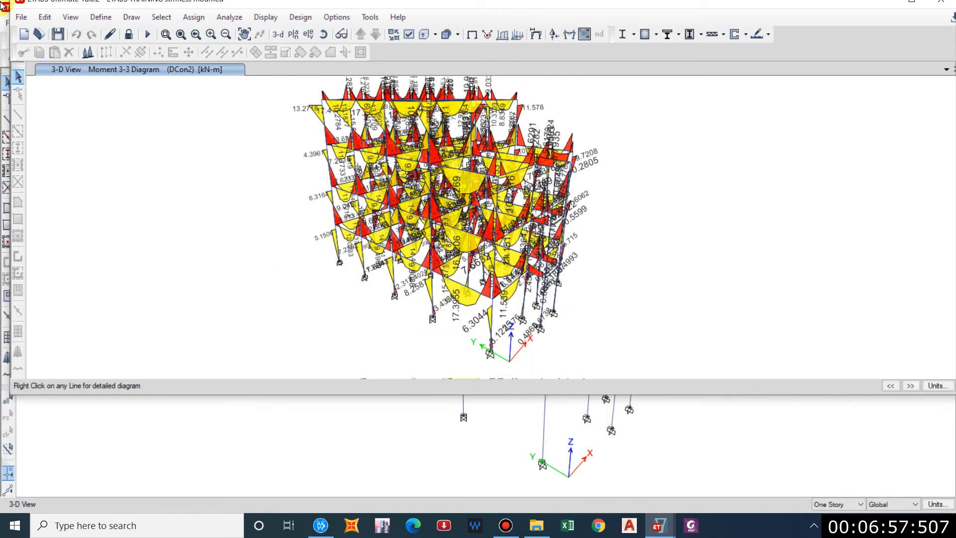
drag(219, 256, 194, 504)
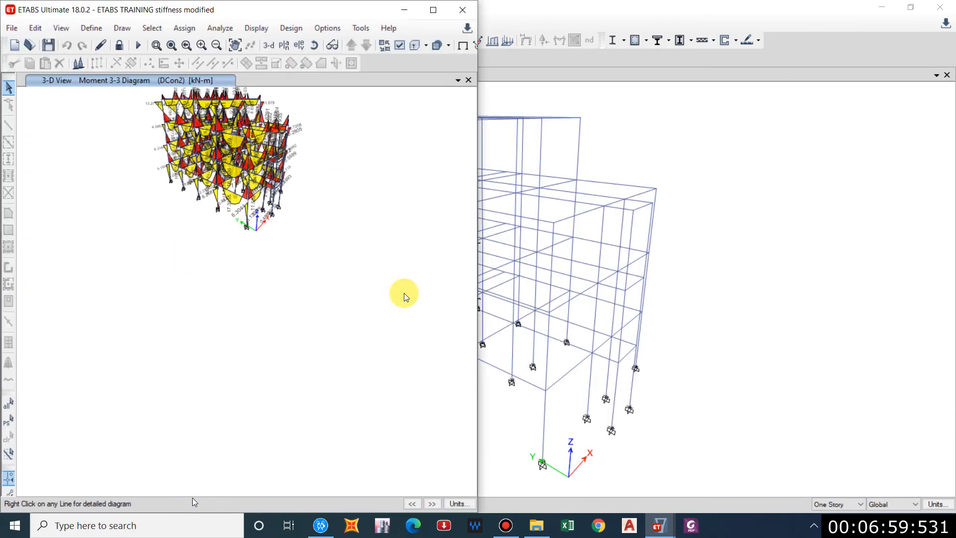
double_click(585, 11)
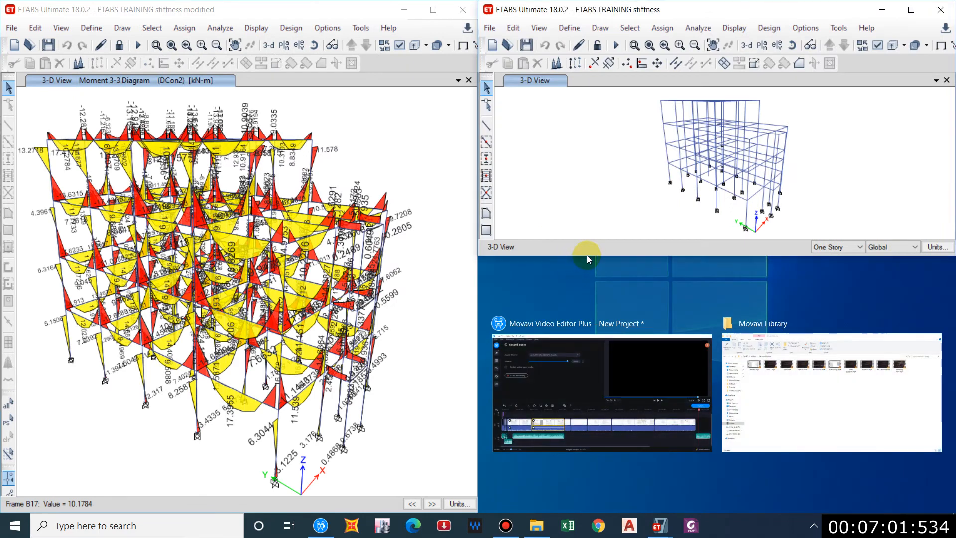
drag(587, 255, 577, 512)
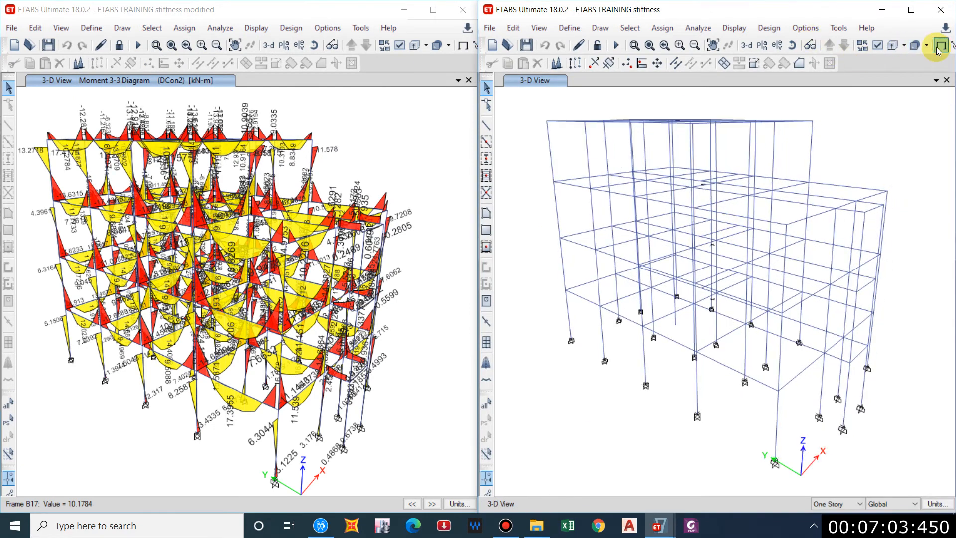
Run the analysis of the ETABS TRAINING stiffness model and display its filled Moment 3-3 diagram with values for load combination DCon2
click(739, 28)
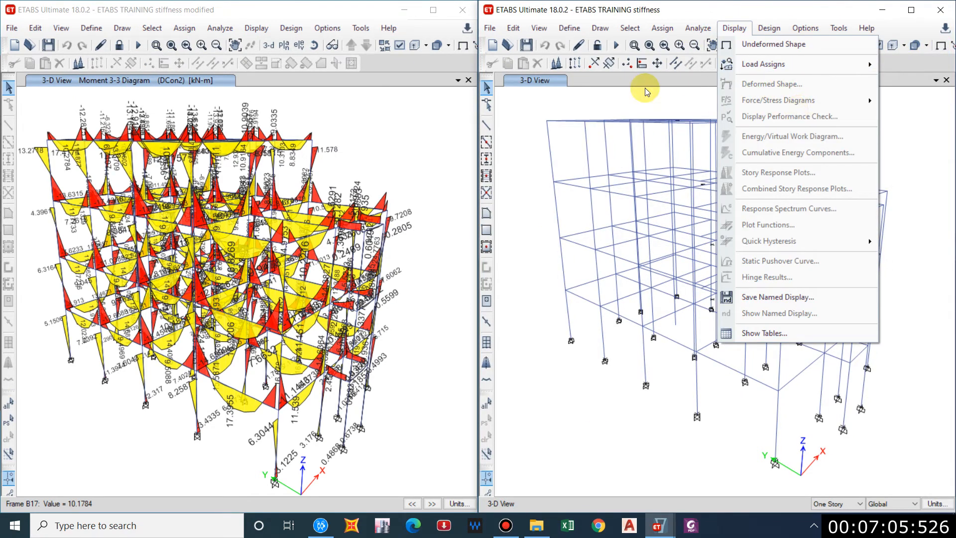
click(616, 45)
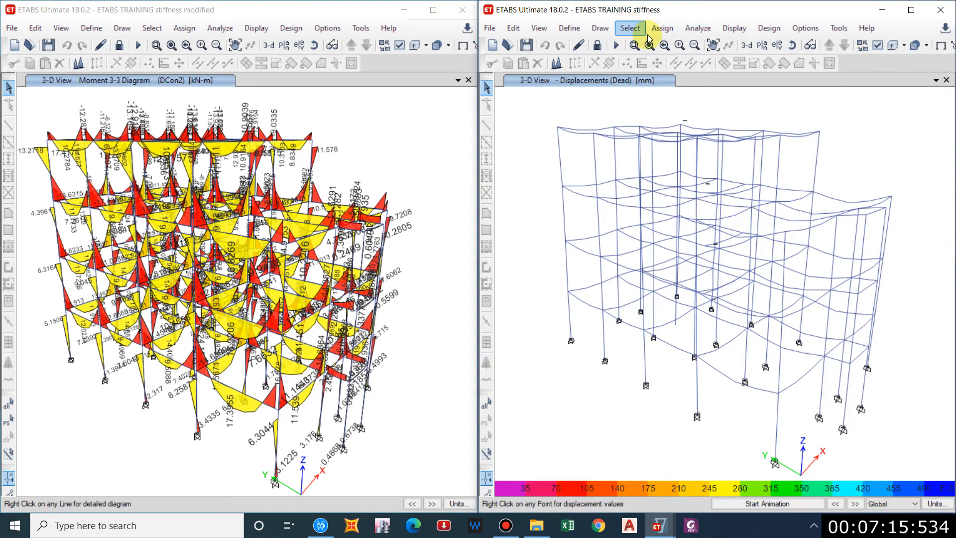
click(734, 28)
mouse_move(765, 104)
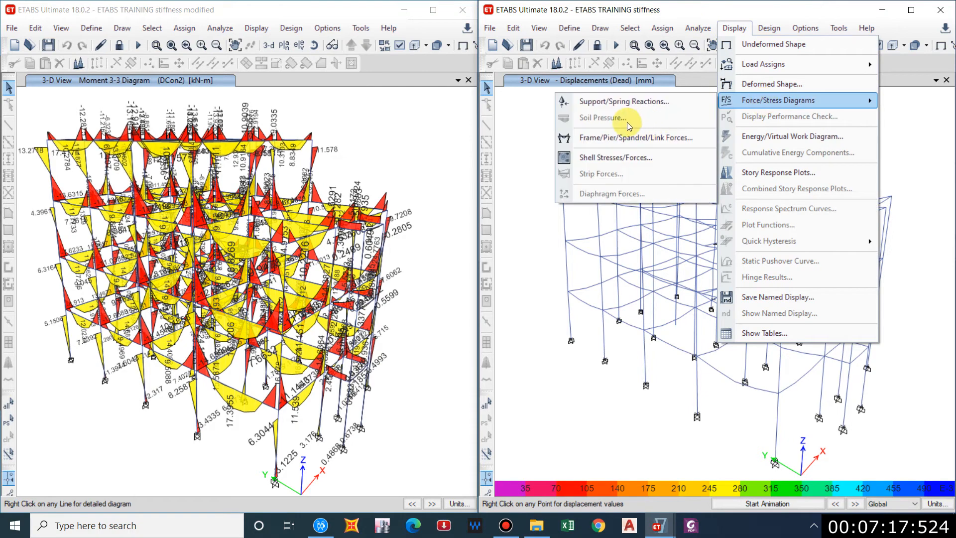
click(603, 138)
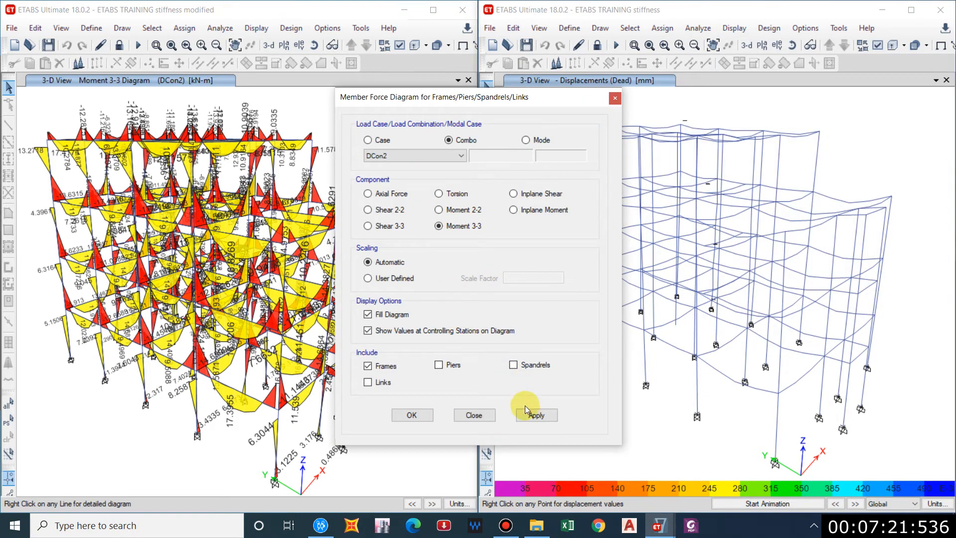
click(537, 415)
drag(482, 99, 488, 487)
middle_drag(742, 377, 683, 360)
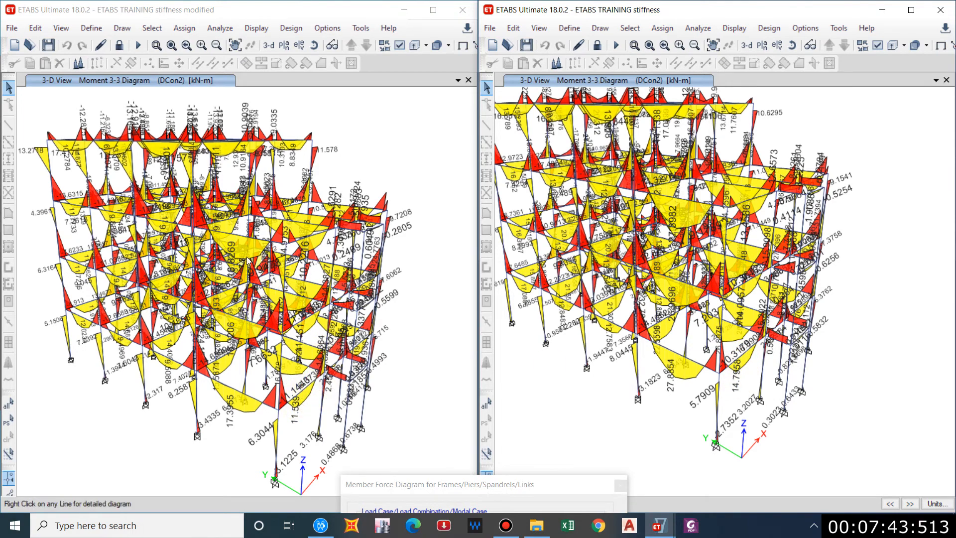
Compare the DCon2 moments of the front corner column and its adjoining beams between both models, and close the force diagram settings
right_click(305, 392)
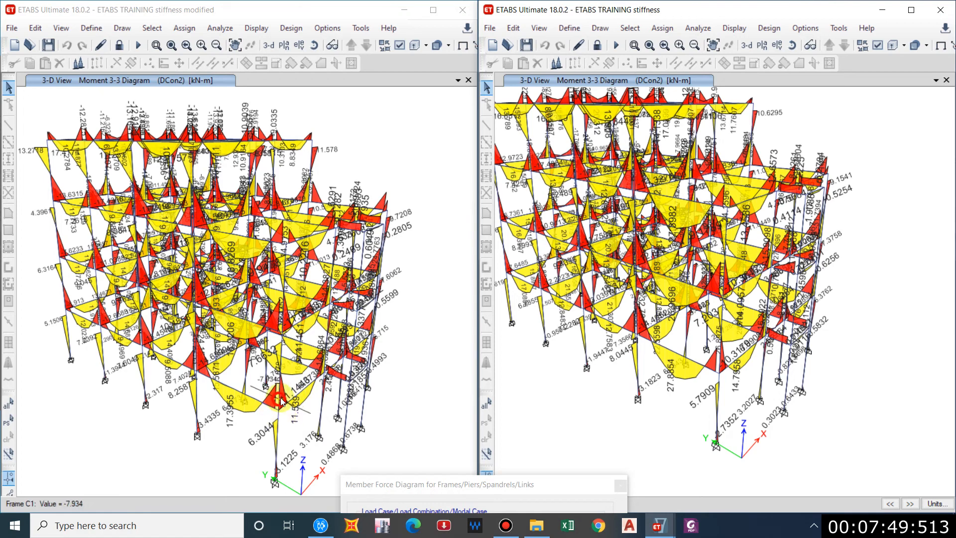
right_click(637, 388)
right_click(719, 366)
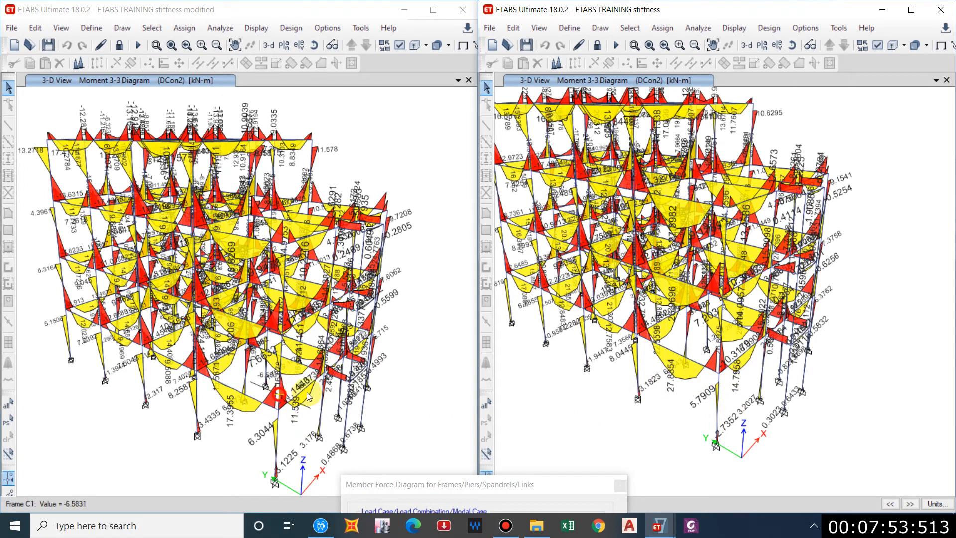
right_click(277, 415)
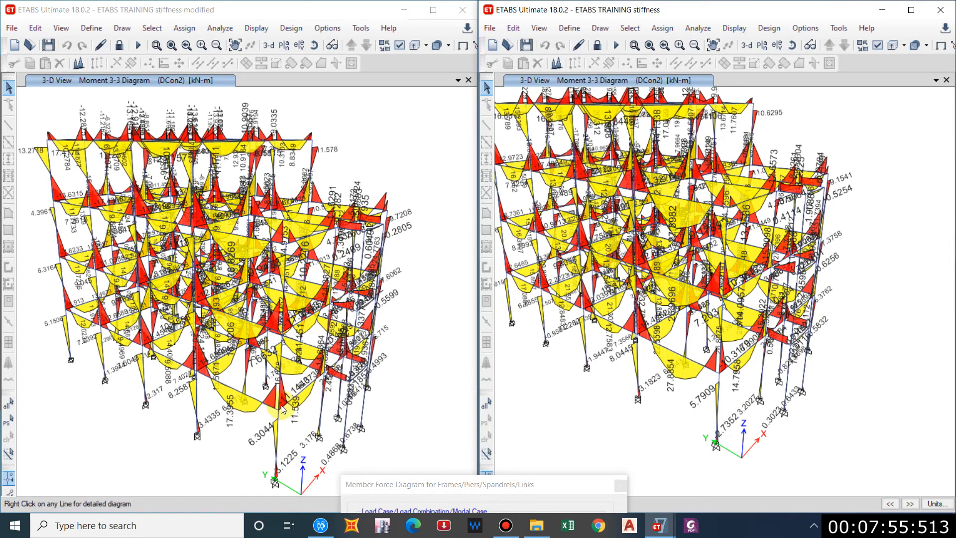
right_click(720, 362)
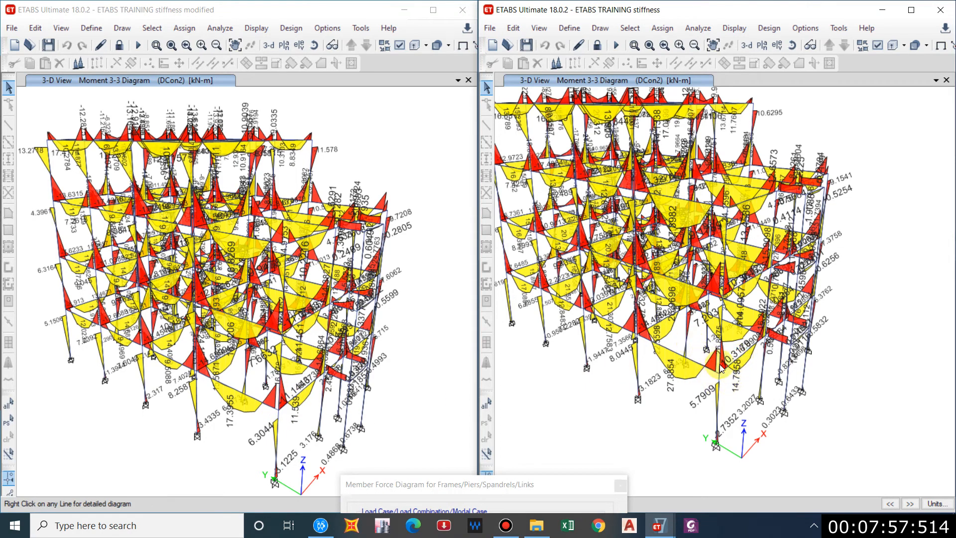
right_click(727, 366)
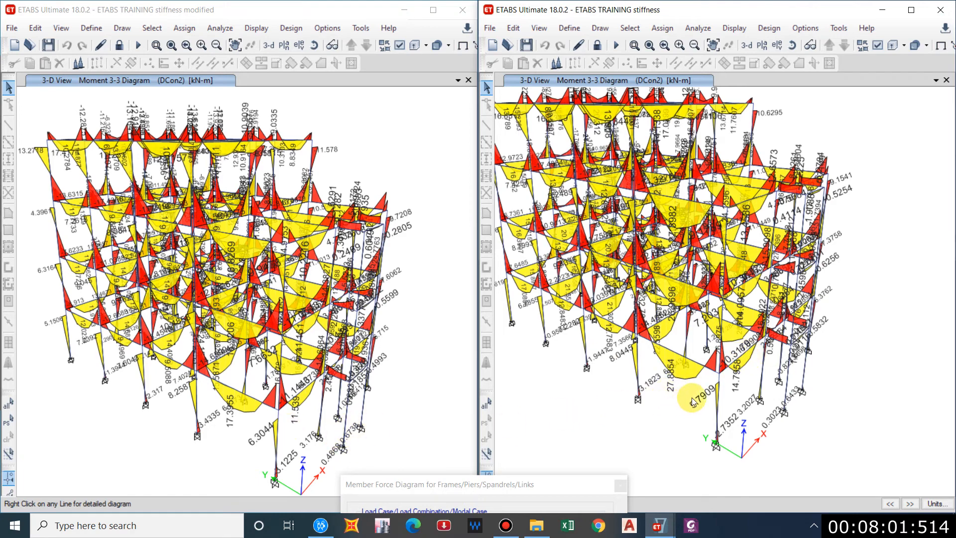
click(718, 398)
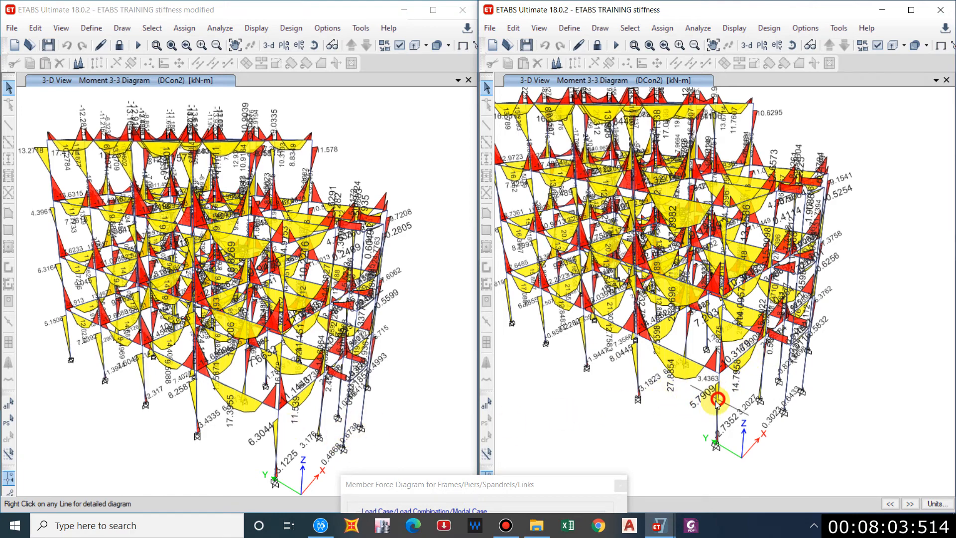
click(719, 394)
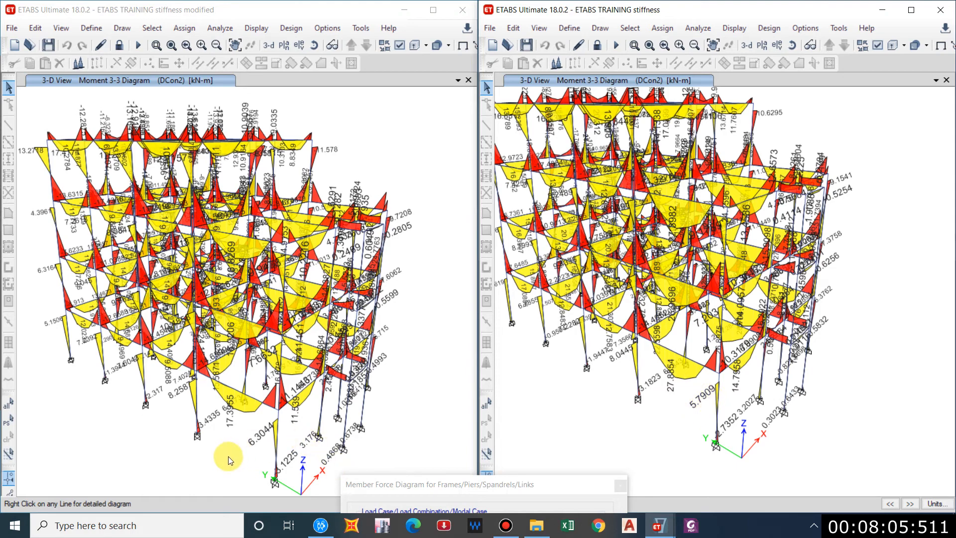
click(277, 442)
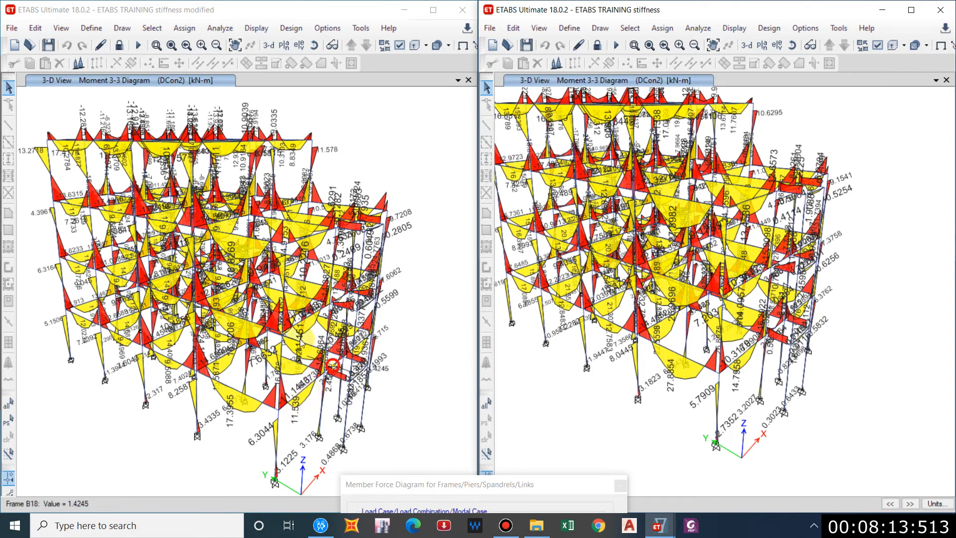
click(277, 430)
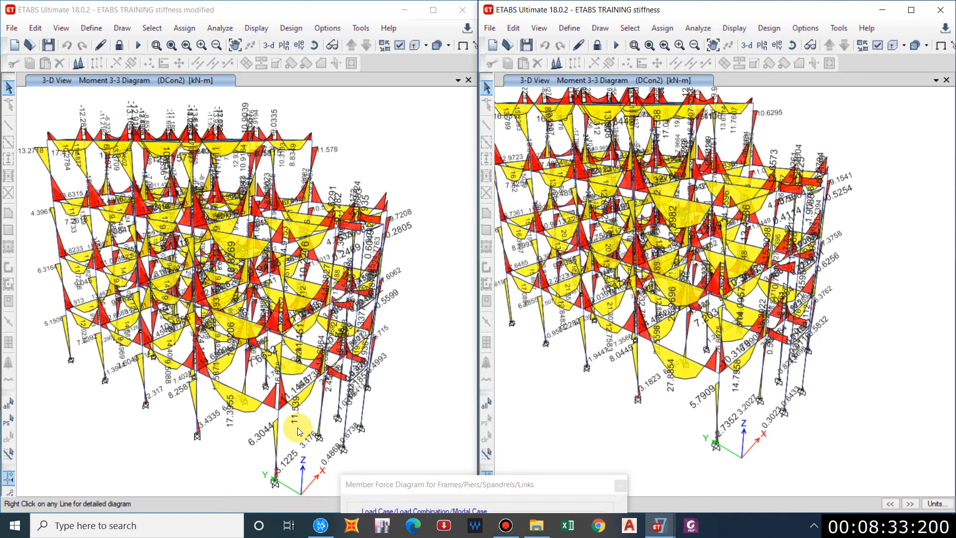
click(301, 391)
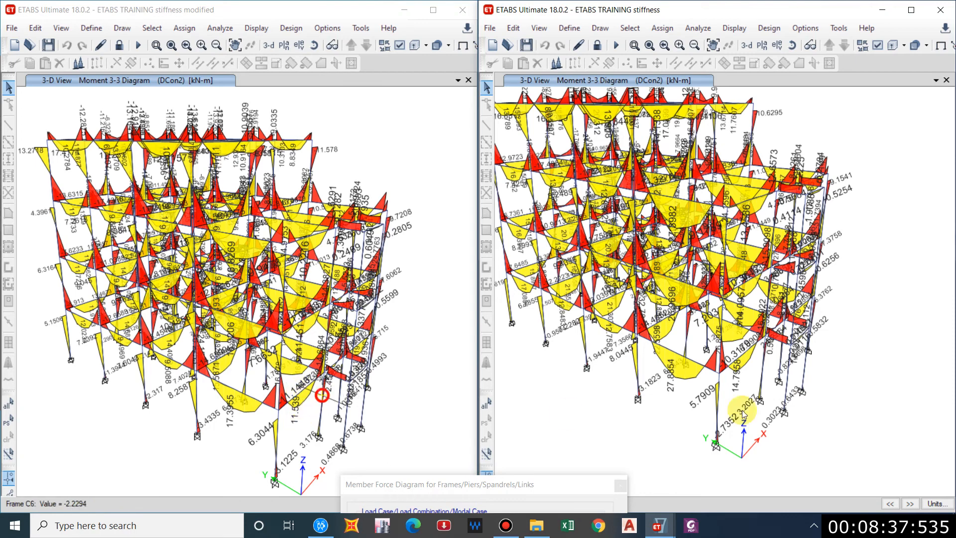
click(749, 329)
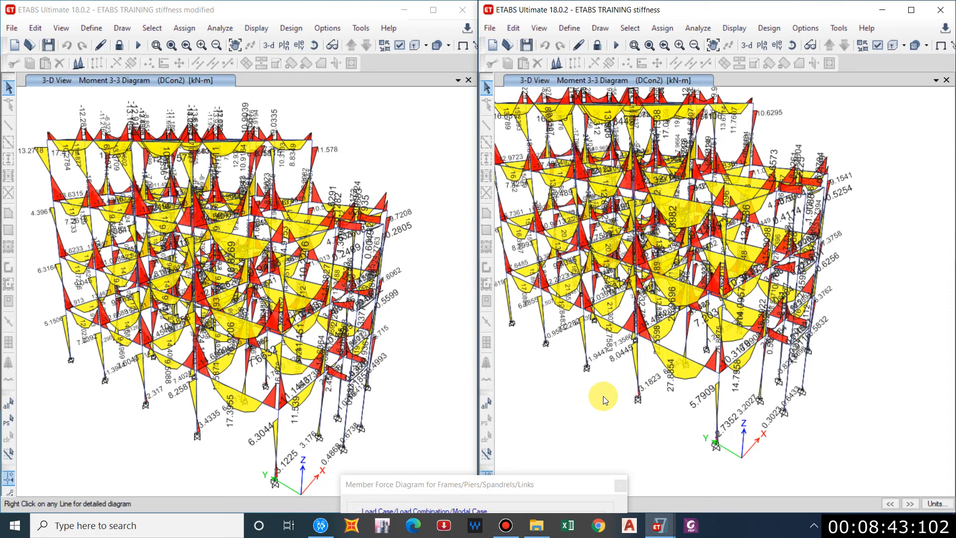
drag(559, 485, 582, 255)
click(643, 256)
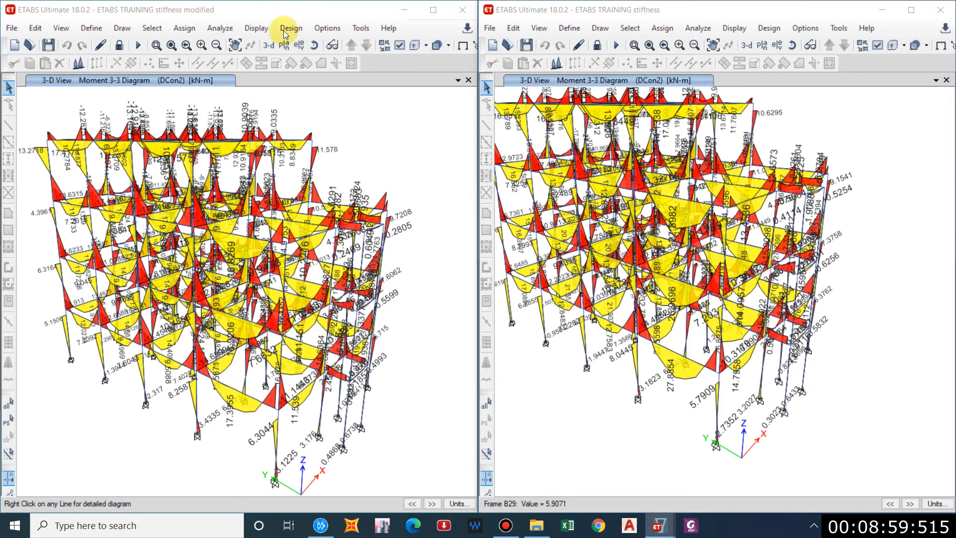
Plot the maximum story displacement of the stiffness modified model for load case EQX
click(259, 30)
click(257, 28)
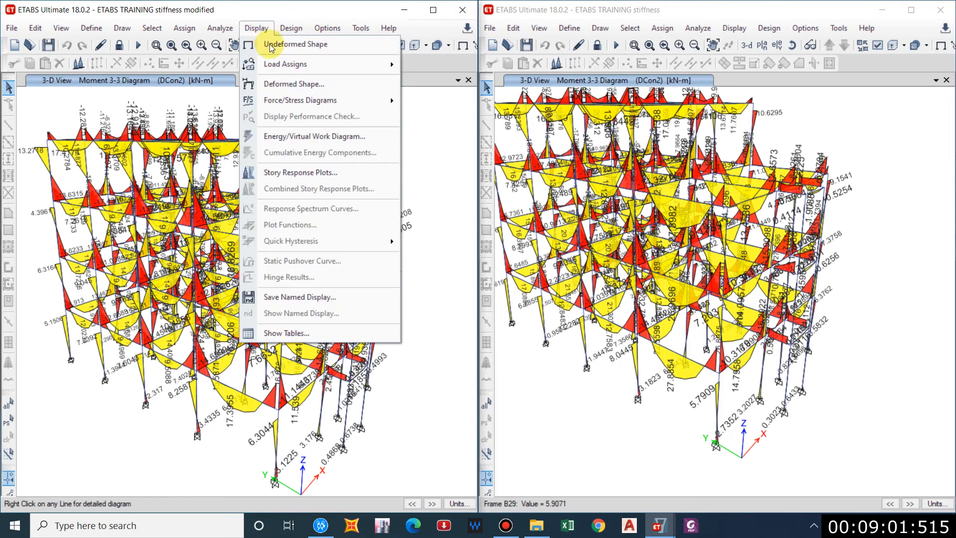
mouse_move(294, 103)
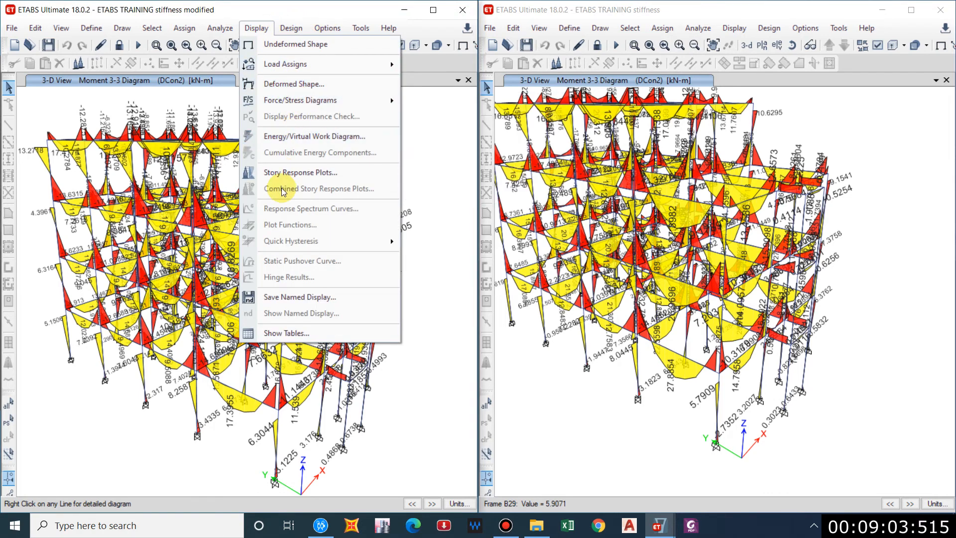
click(288, 173)
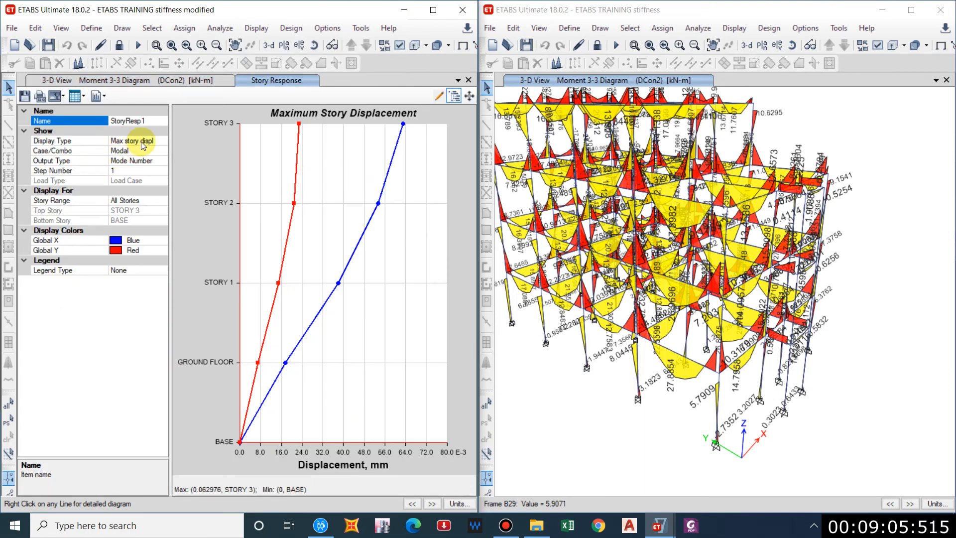
click(136, 151)
click(162, 151)
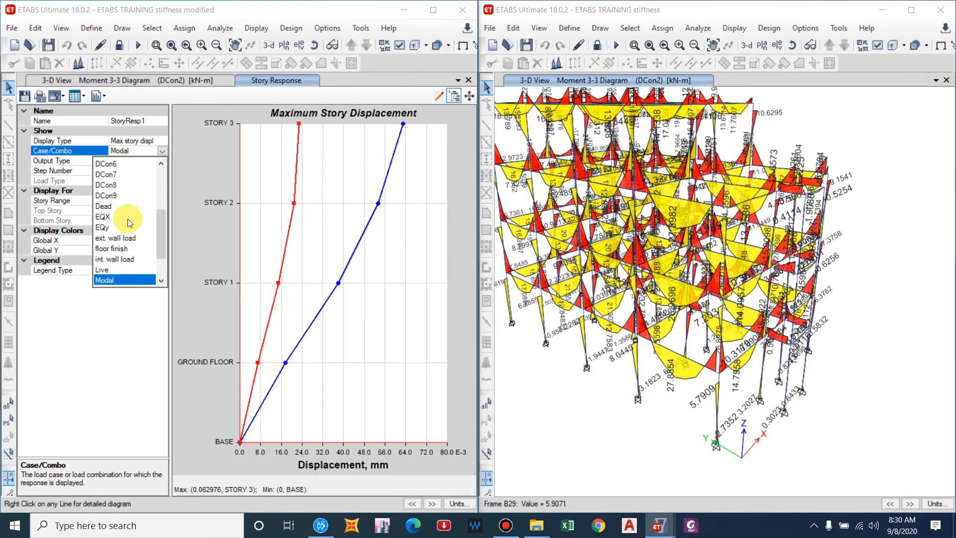
click(119, 221)
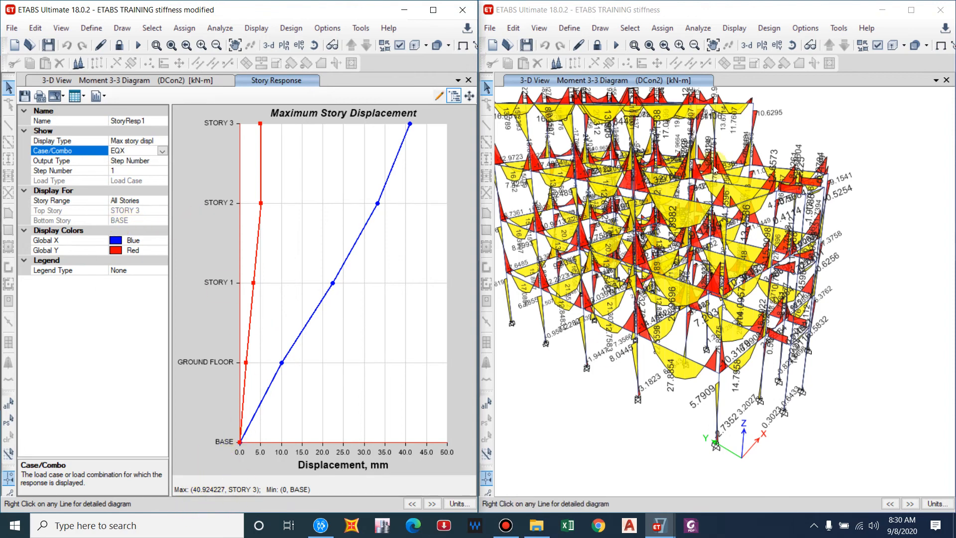
Plot the maximum story displacement of the ETABS TRAINING stiffness model for load case EQX
click(681, 11)
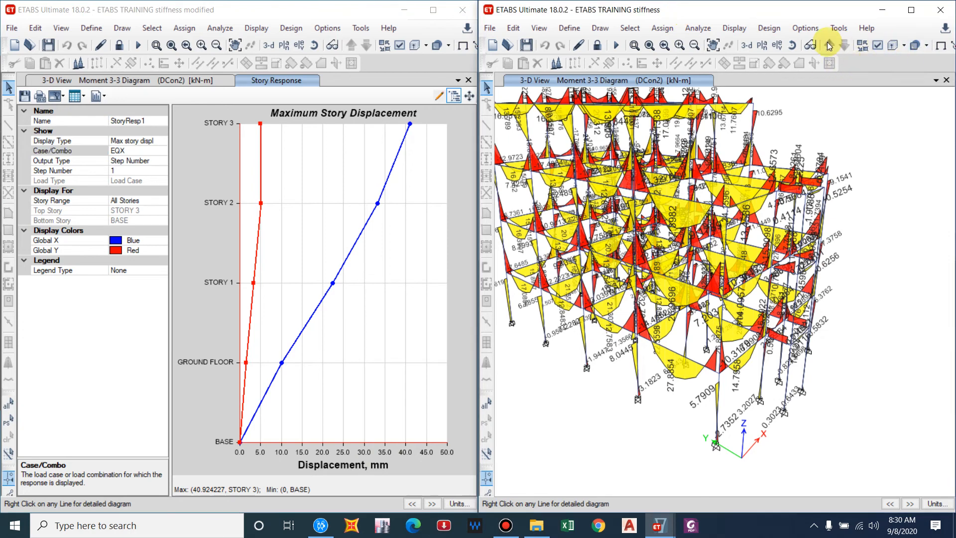
click(734, 28)
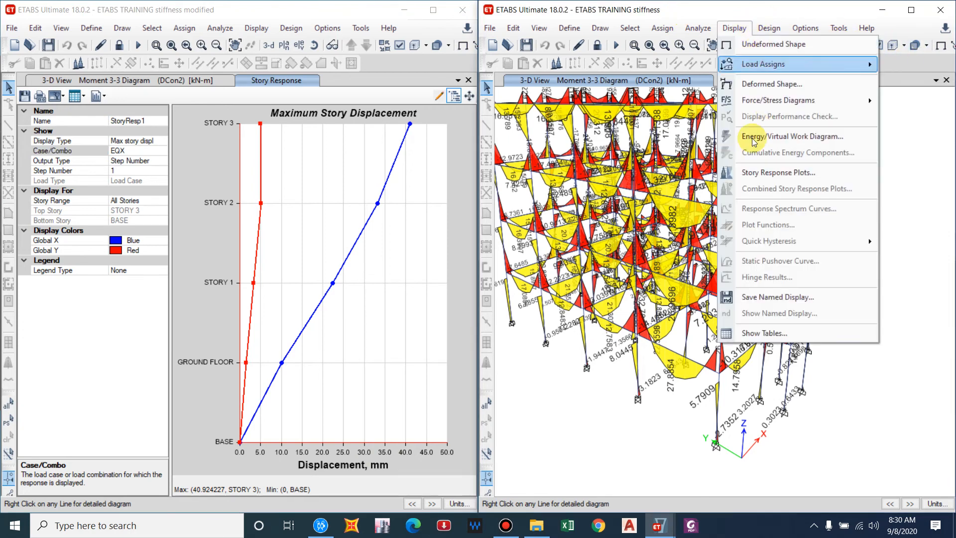
click(778, 173)
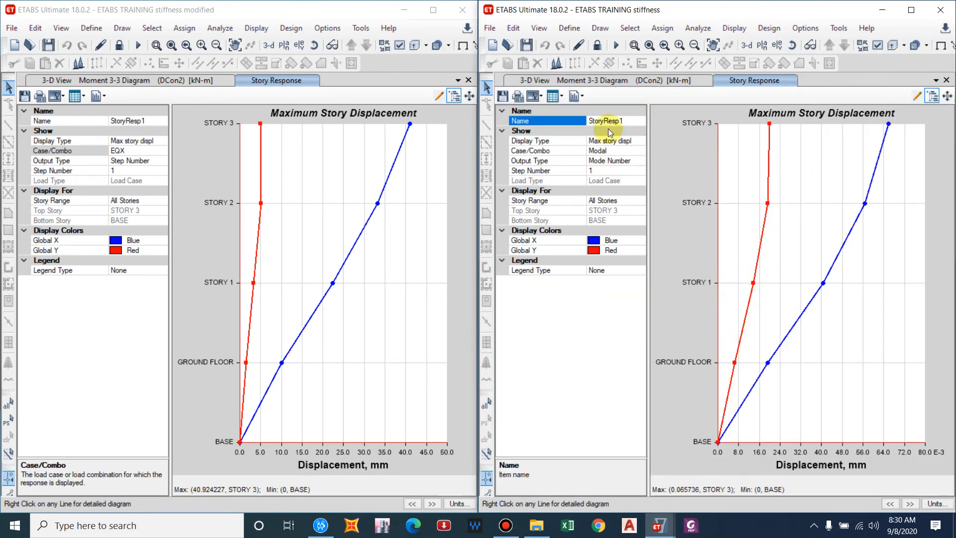
click(632, 151)
click(640, 151)
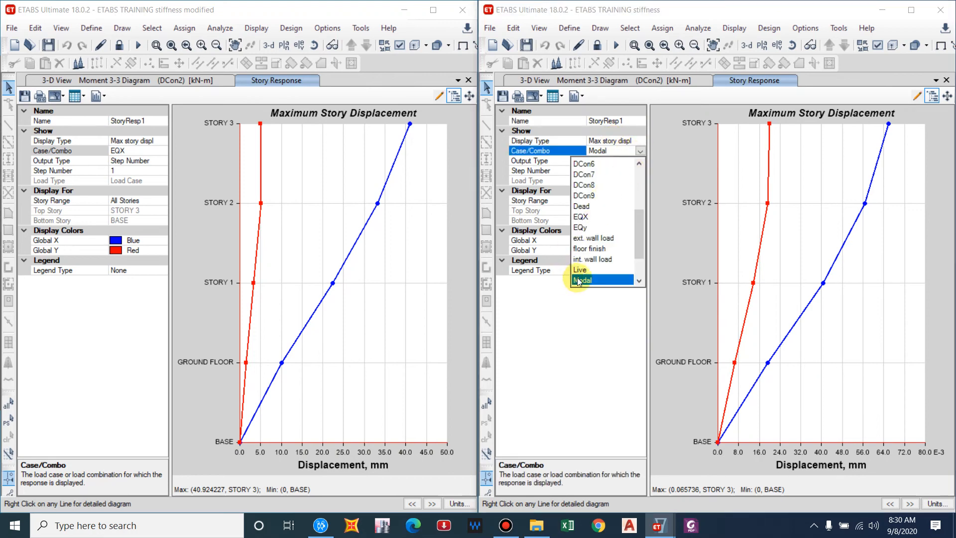
scroll(580, 259, down, 2)
click(581, 195)
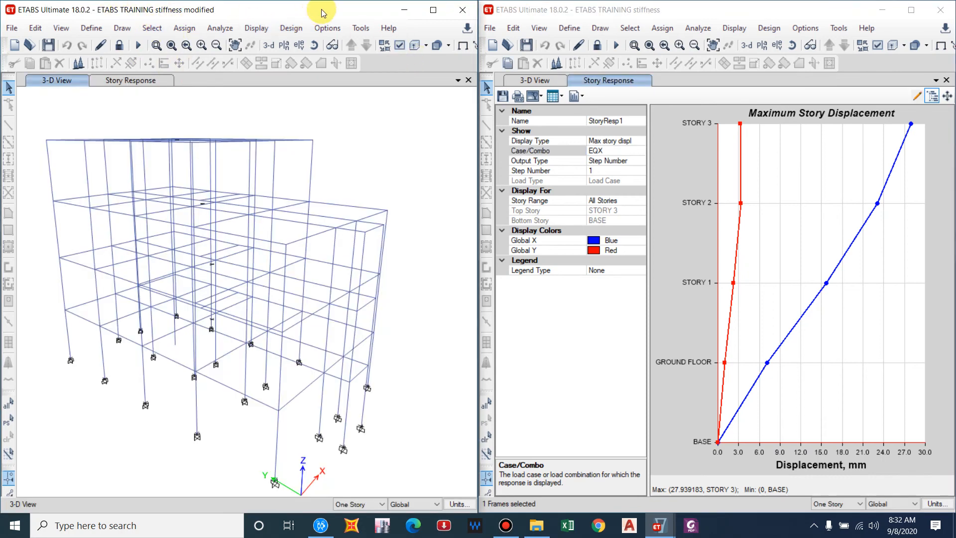
Display the deformed shape of the stiffness modified model for load case EQX, step 1, with Displacement UX contours
click(256, 29)
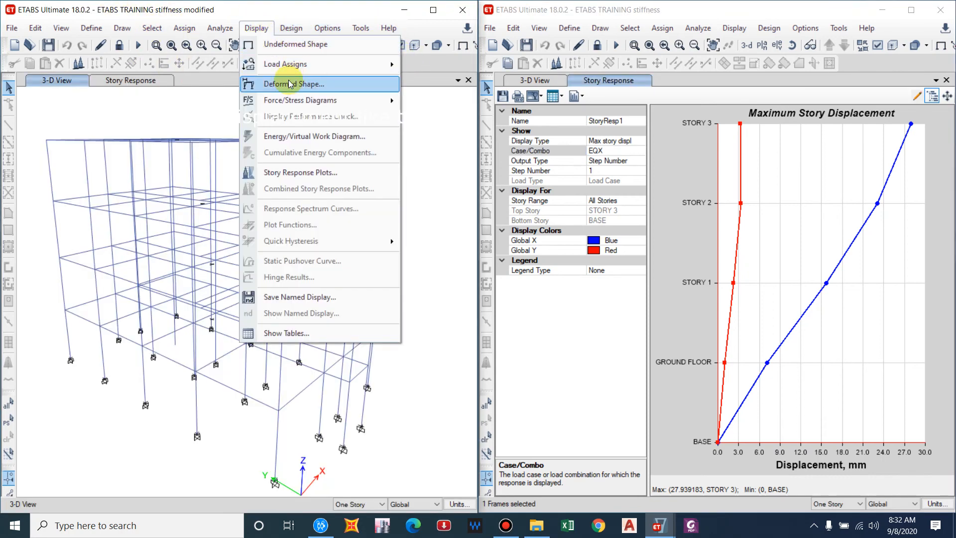
click(291, 84)
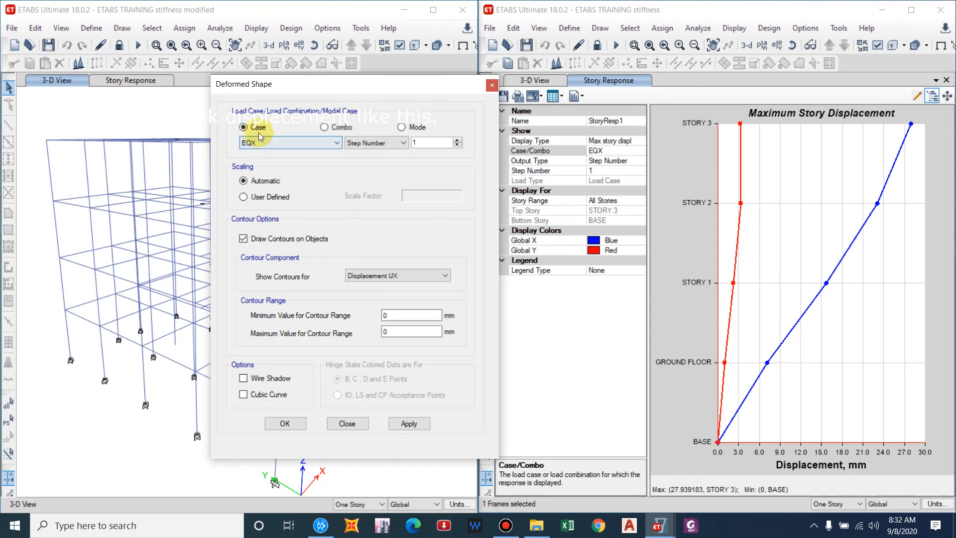
click(264, 143)
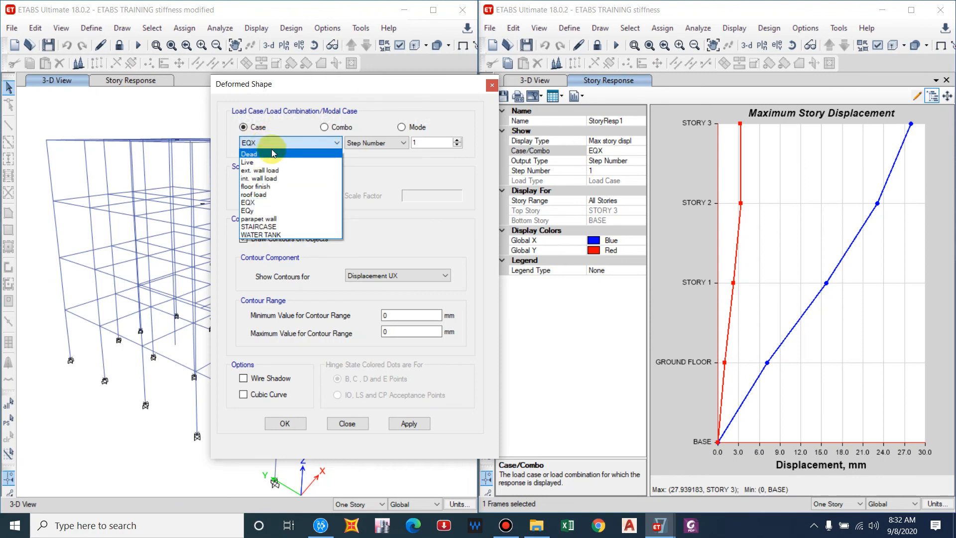
click(361, 114)
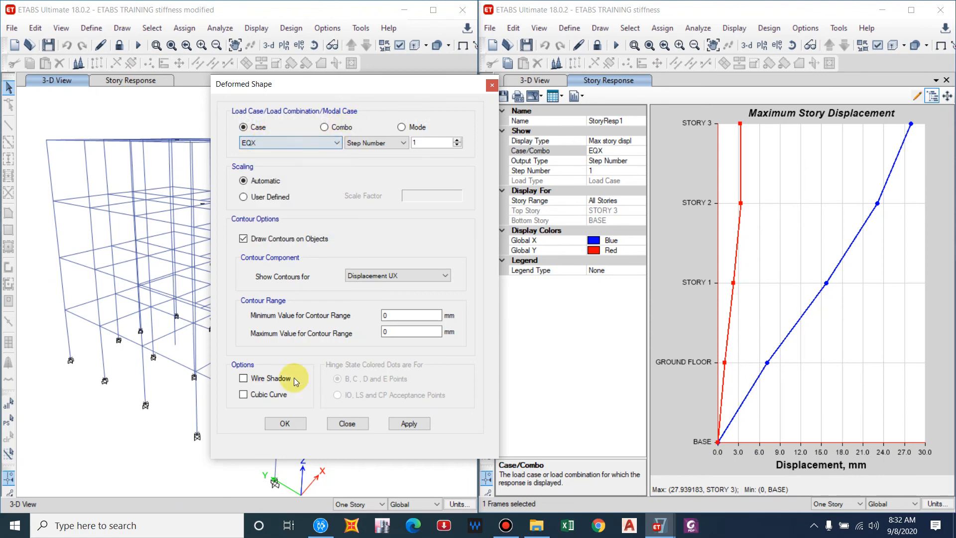
click(398, 420)
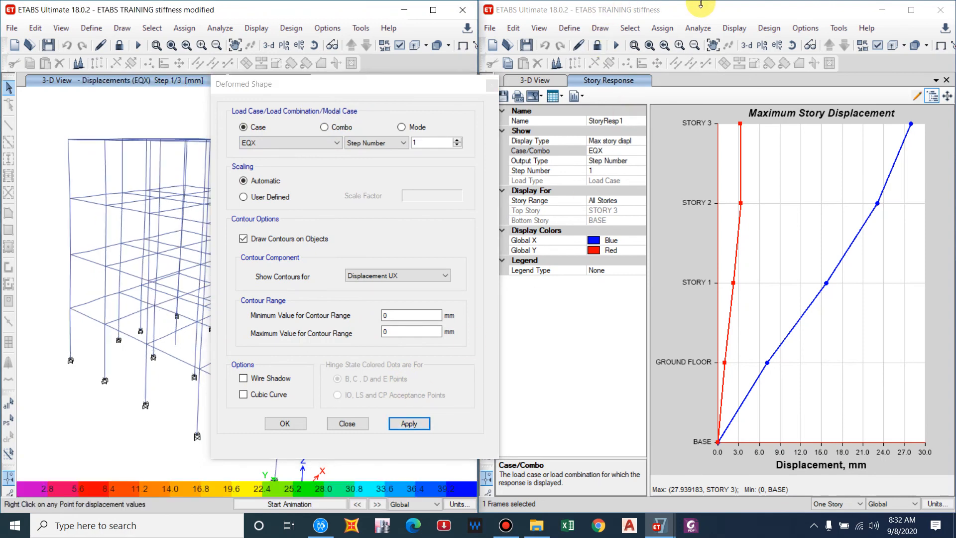
Display the deformed shape of the ETABS TRAINING stiffness model for load case EQX and close the deformed shape settings in both models
click(701, 4)
click(534, 81)
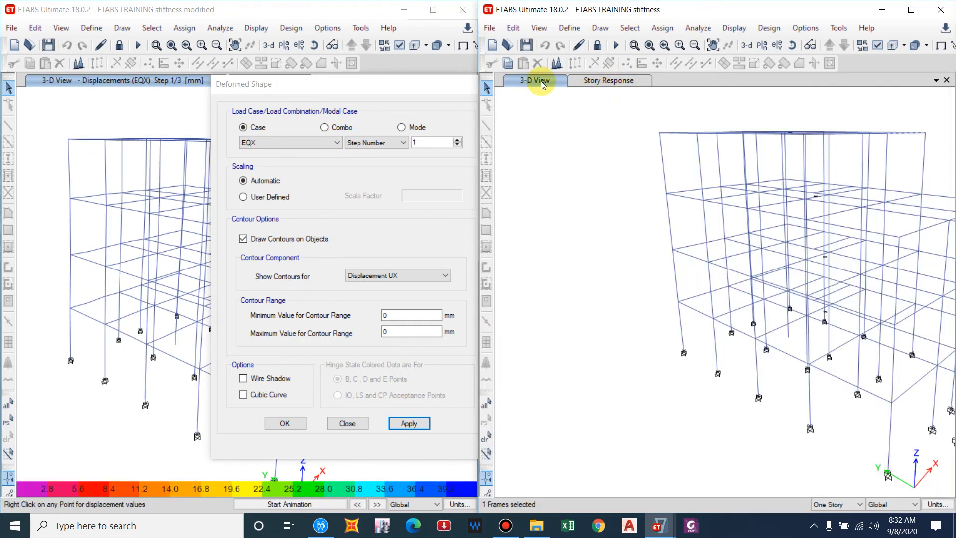
click(731, 29)
click(772, 81)
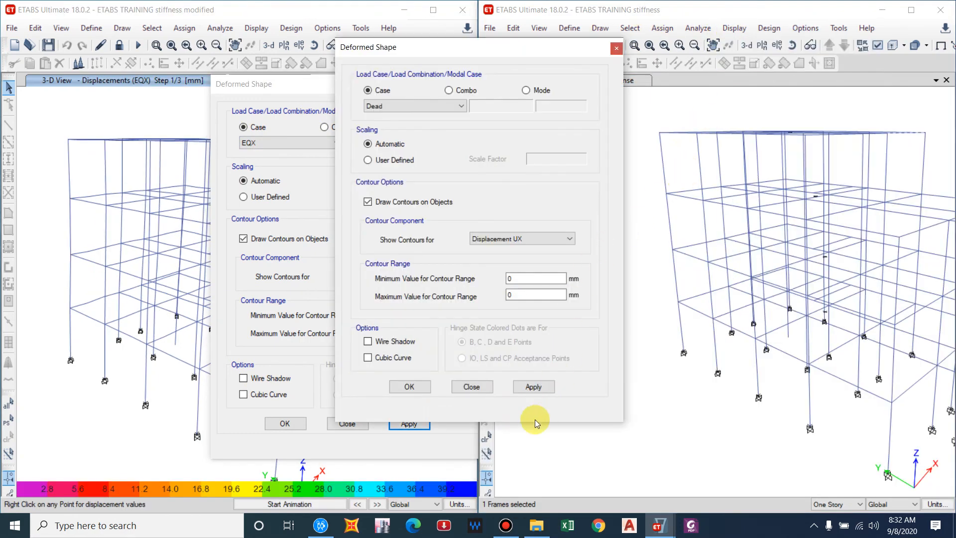
click(423, 106)
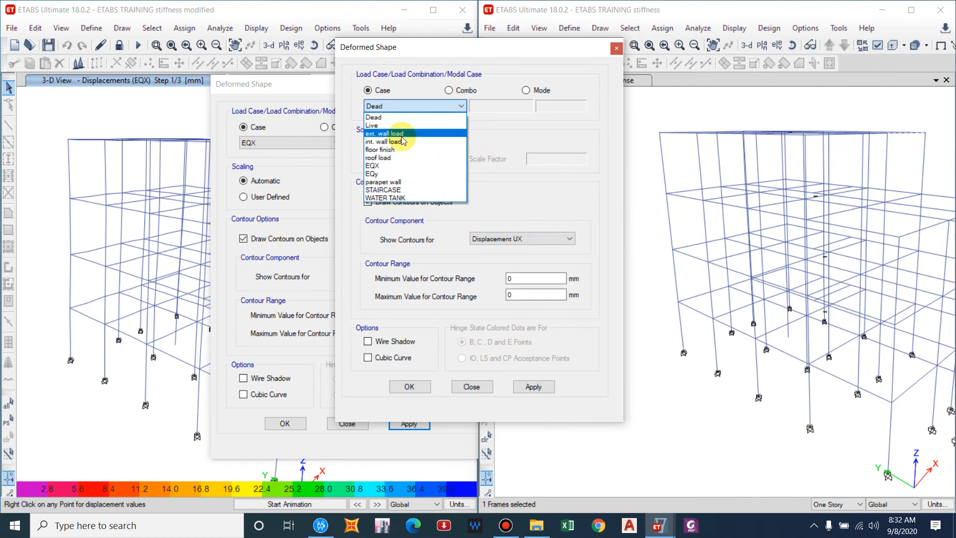
click(374, 166)
click(534, 385)
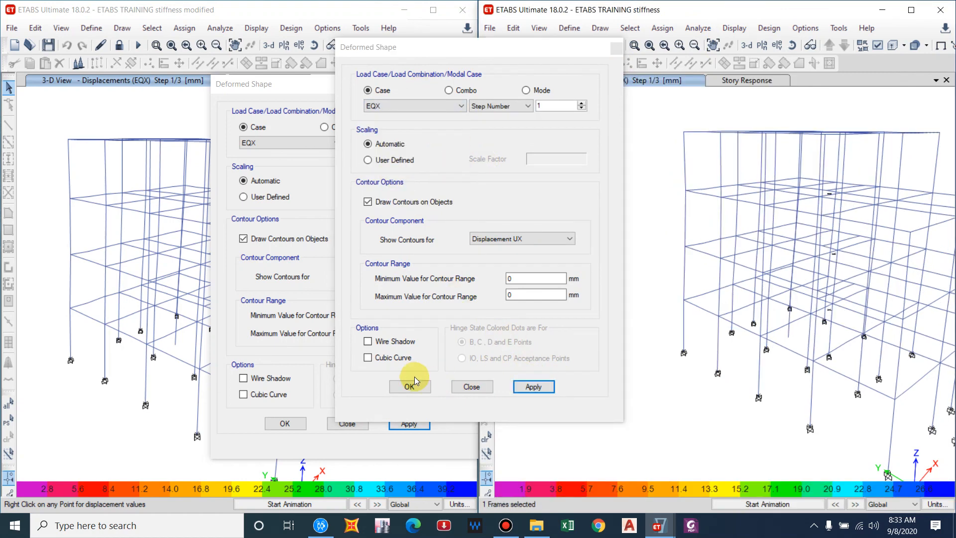
click(412, 387)
click(409, 387)
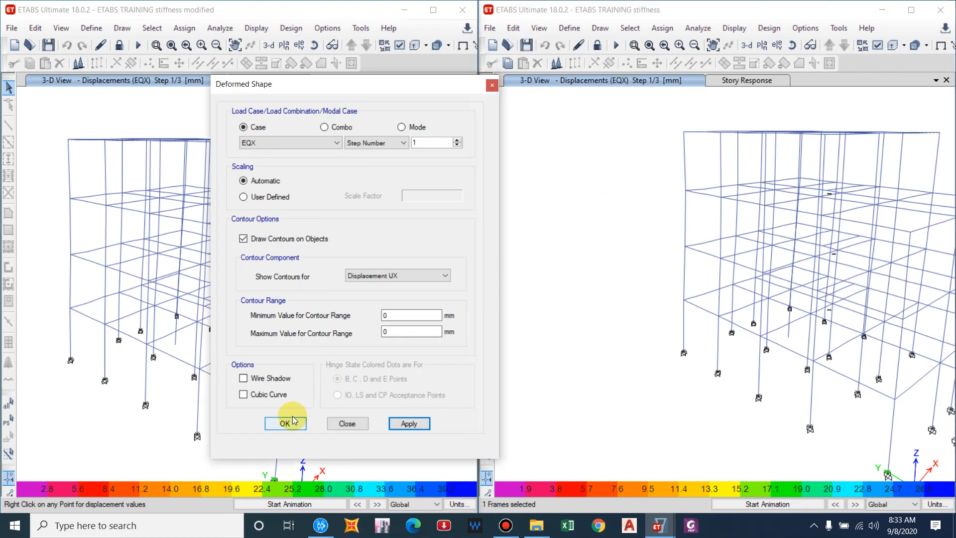
click(291, 420)
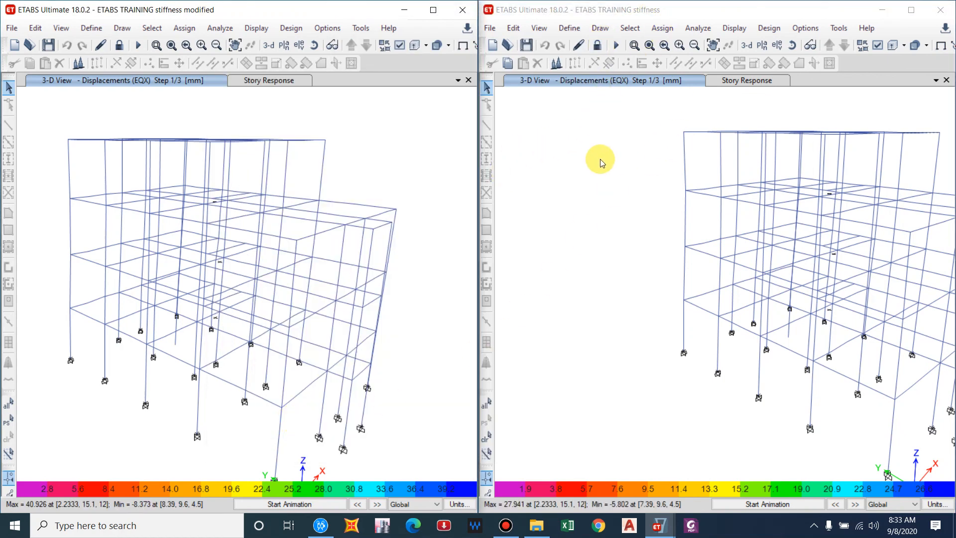
middle_drag(641, 169, 630, 167)
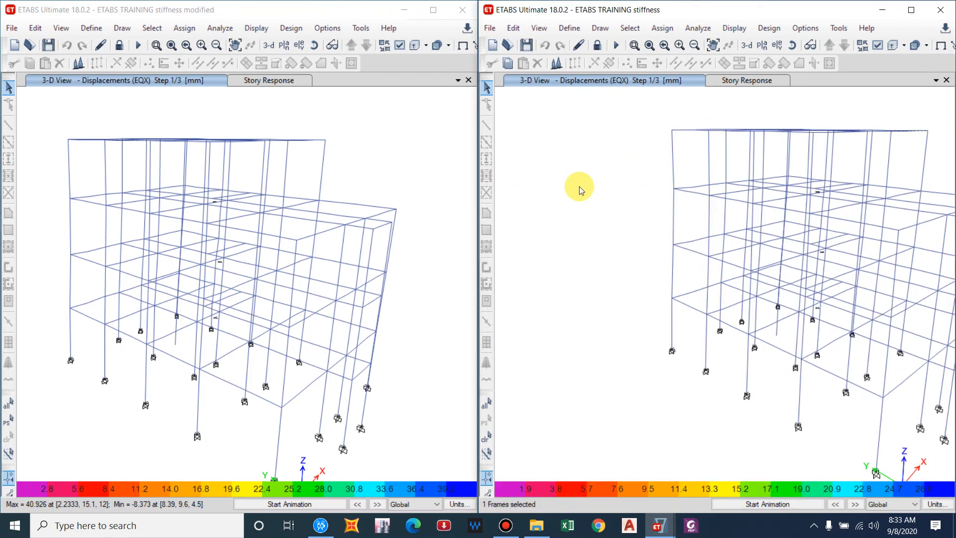